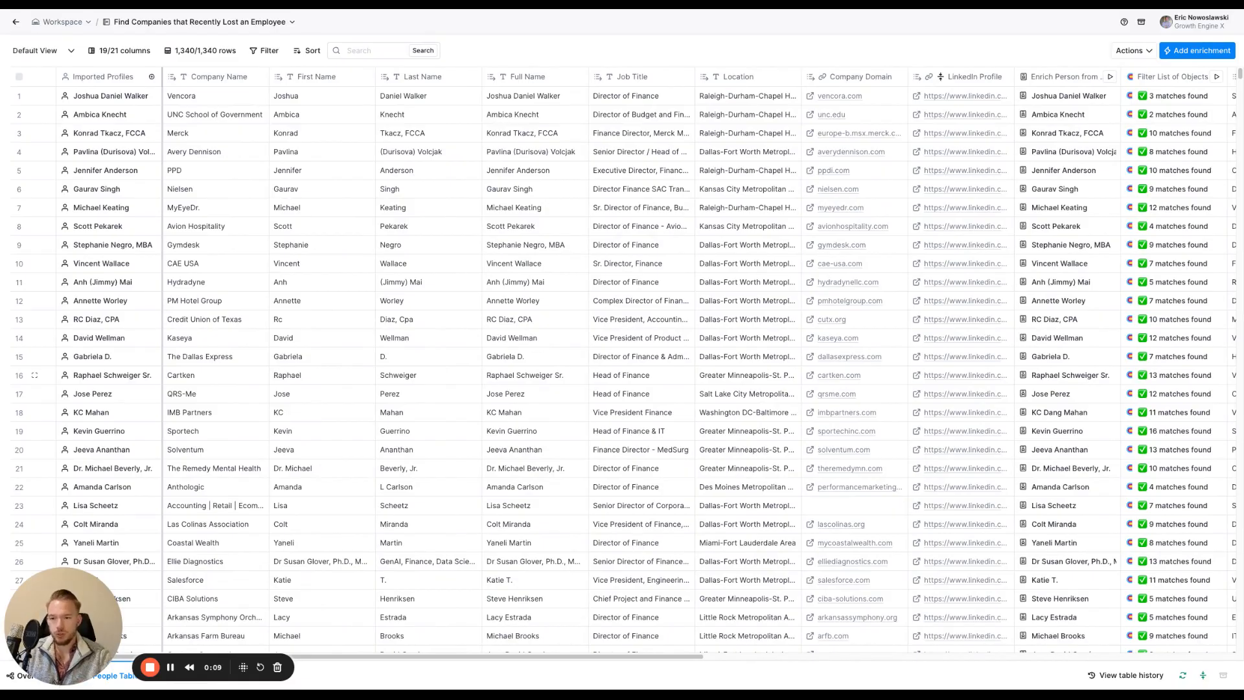
scroll(106, 490, down, 1)
drag(73, 572, 103, 397)
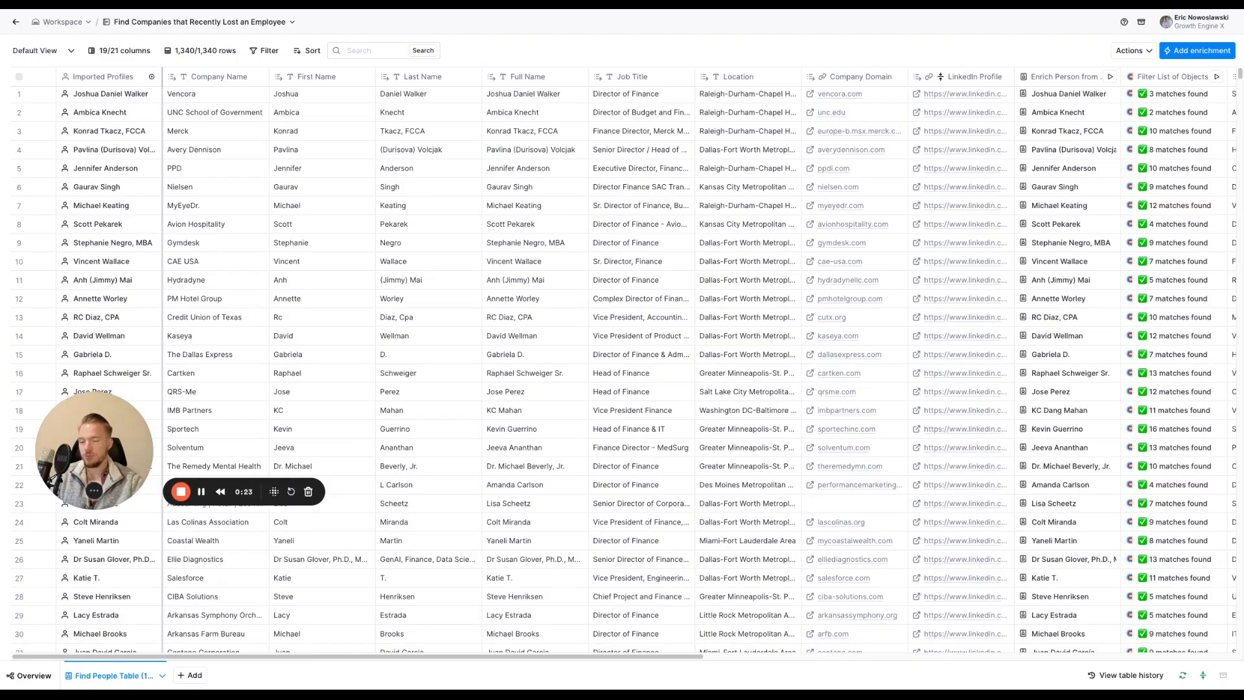
View the Find People search inputs behind the Imported Profiles column, then close the source details
click(122, 78)
mouse_move(111, 120)
click(233, 121)
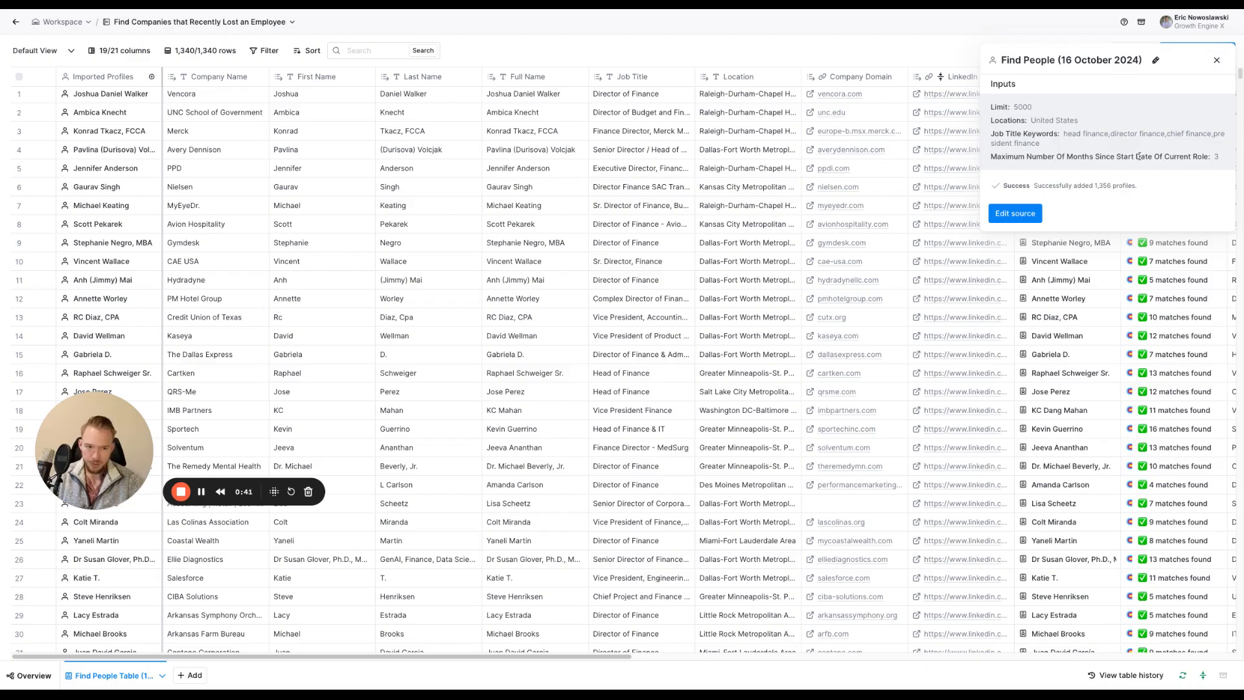
click(1217, 60)
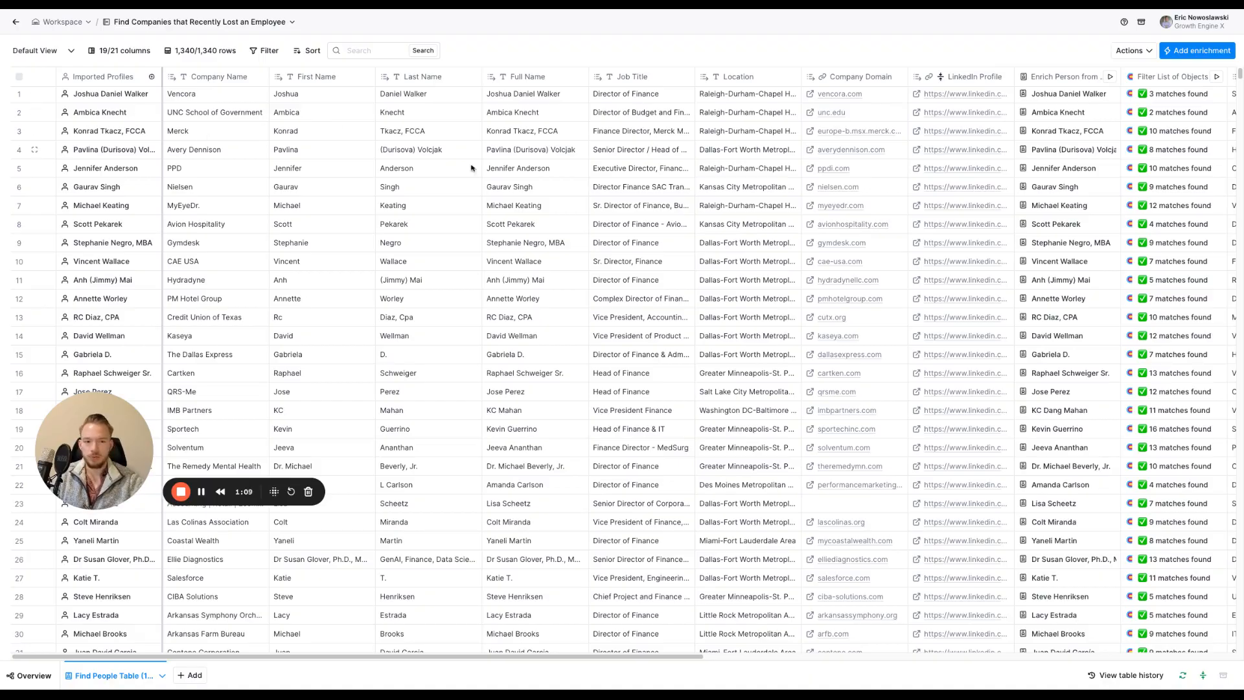
Open the enriched person details for row 3 and locate the Experience list in them
scroll(345, 175, right, 5)
scroll(670, 85, right, 8)
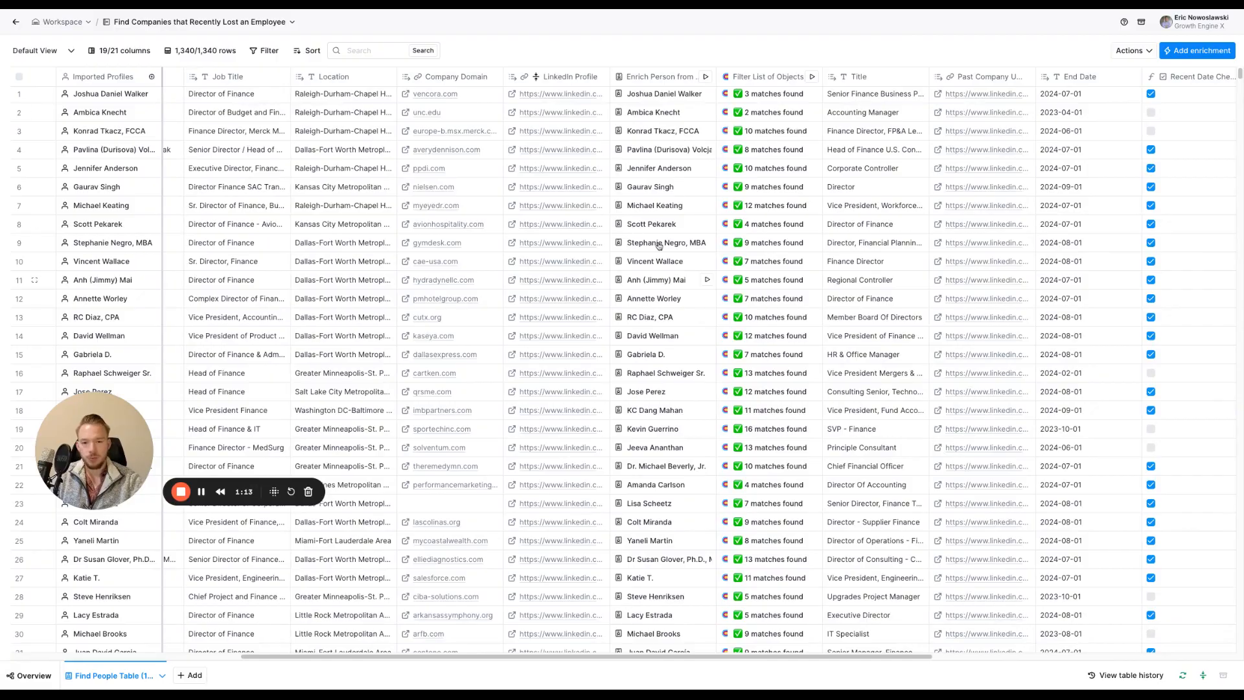
scroll(644, 199, right, 2)
scroll(644, 199, right, 5)
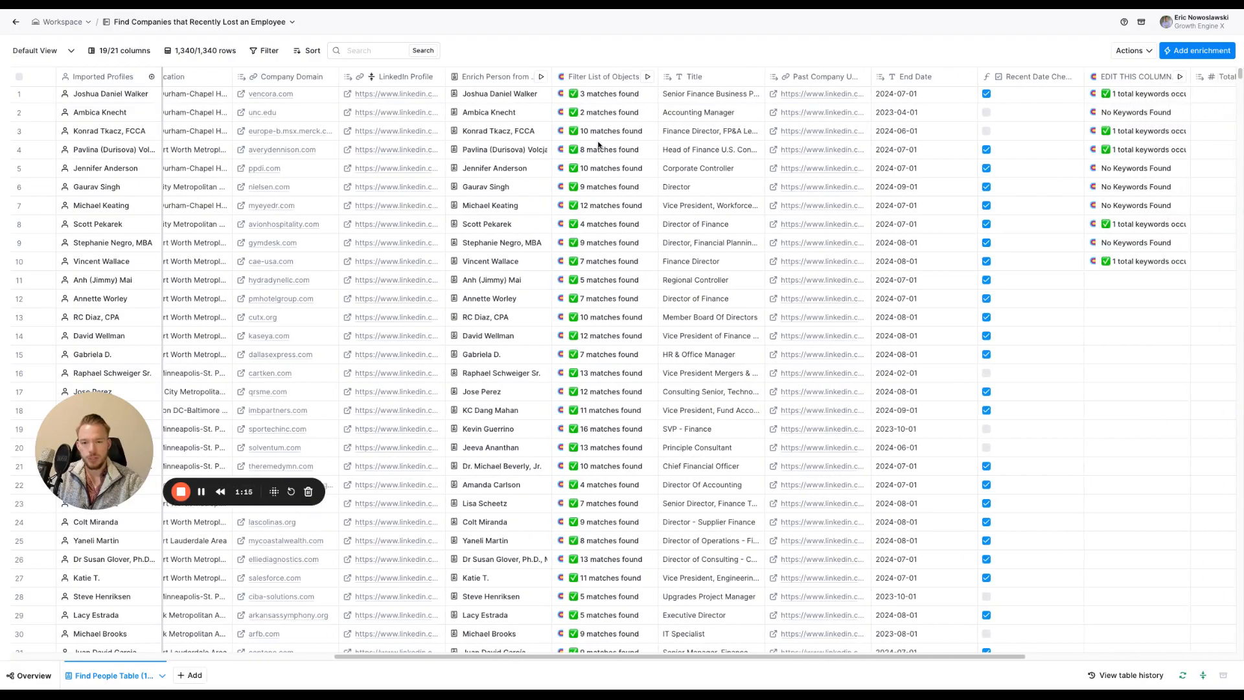
click(460, 134)
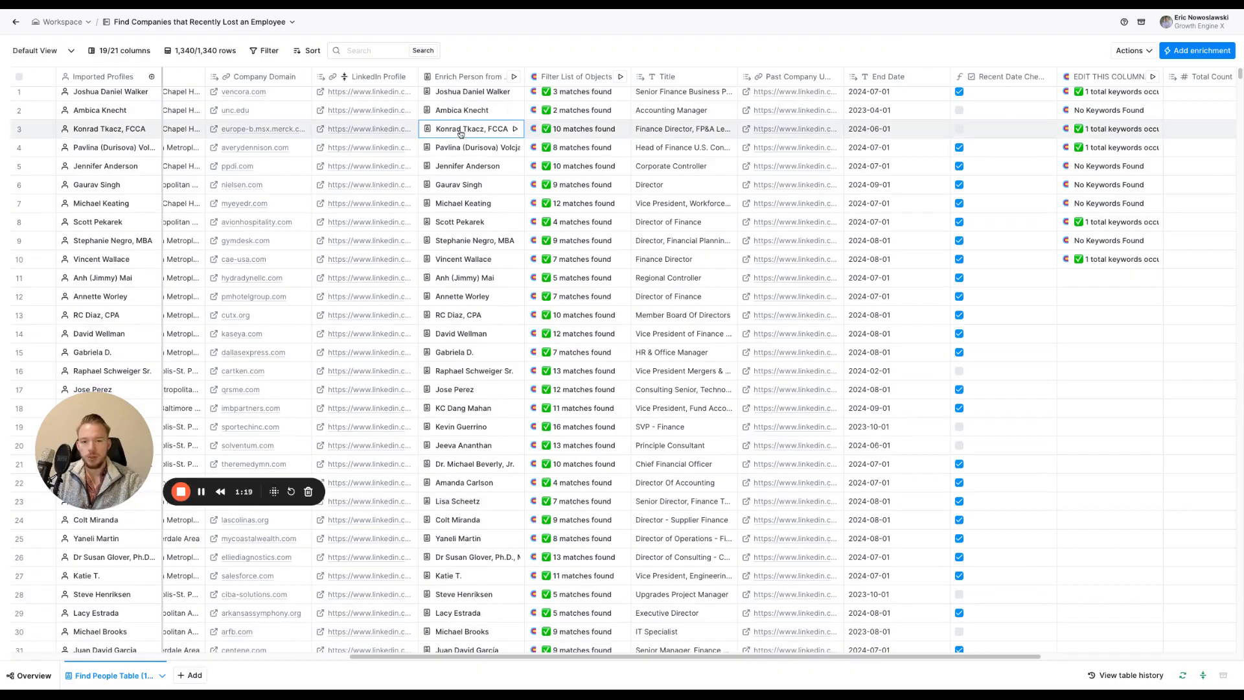
scroll(1103, 336, down, 5)
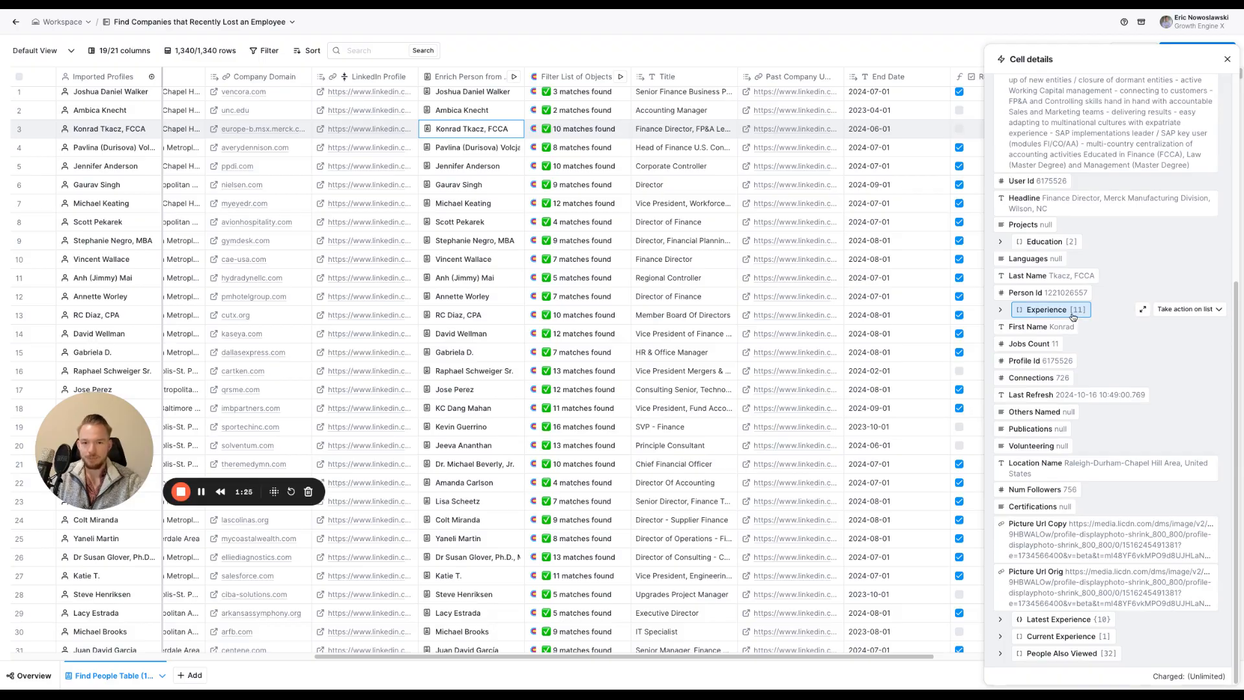
Look through the enriched person details of rows 4 to 9 and 14 to 20, comparing their Experience lists
click(466, 148)
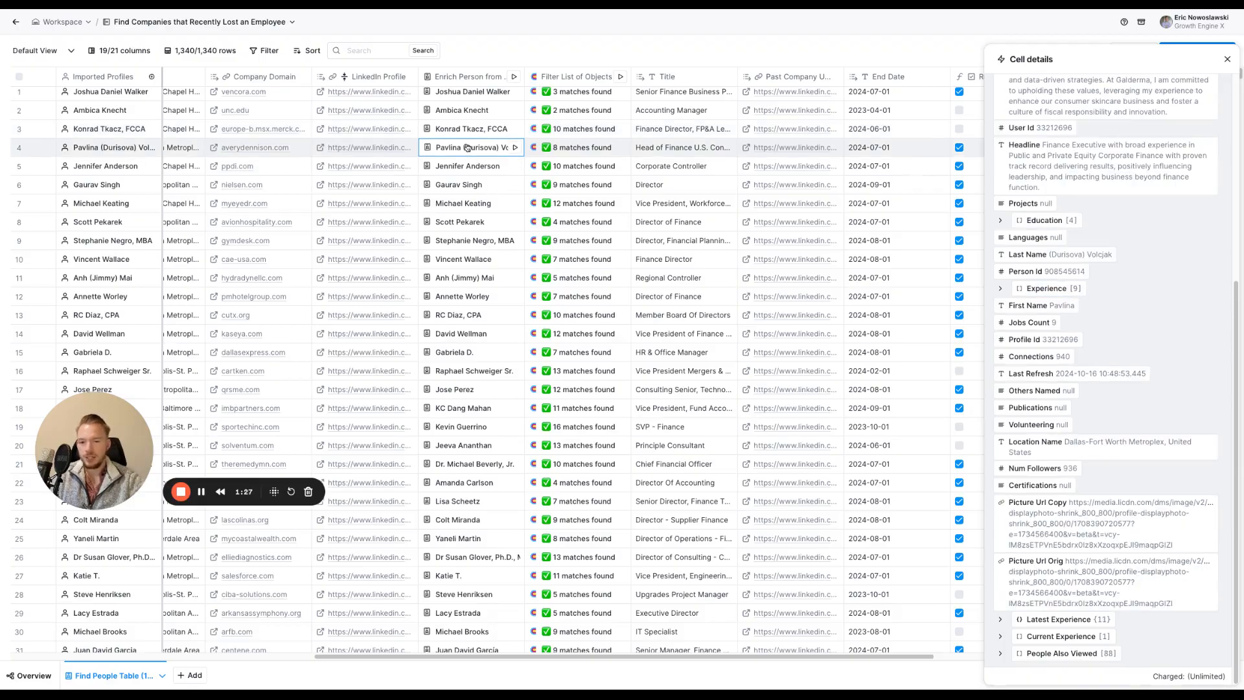
click(446, 169)
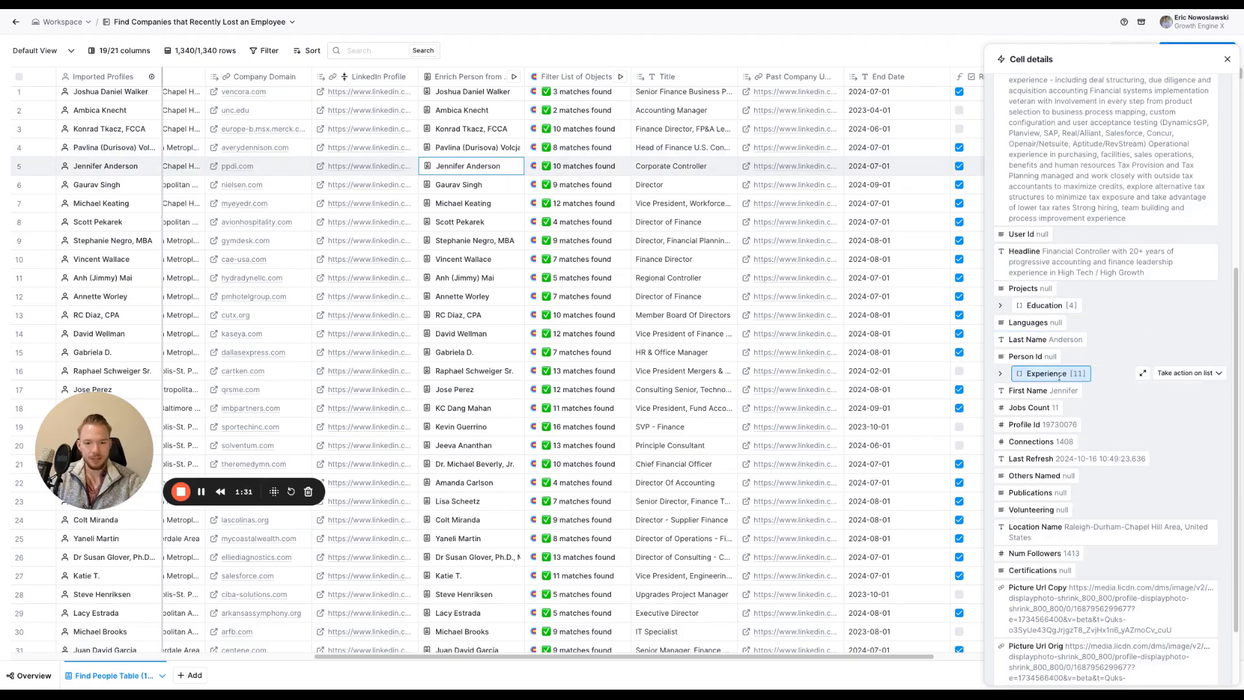
click(457, 186)
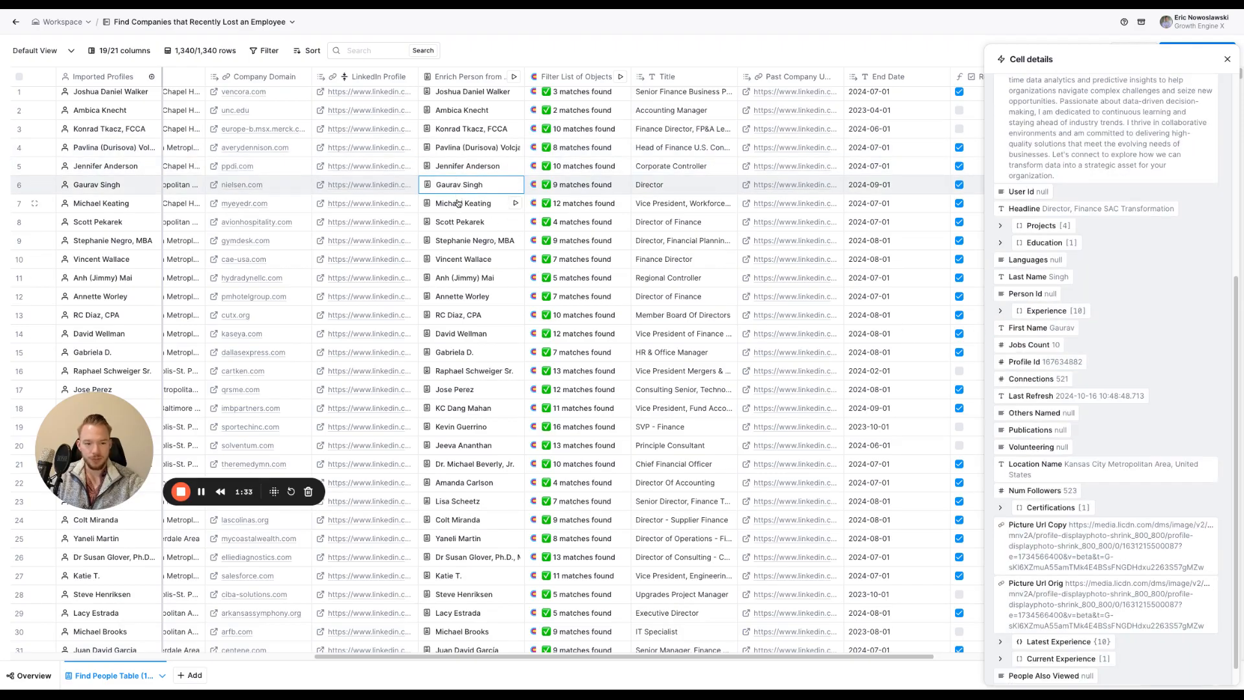
click(458, 204)
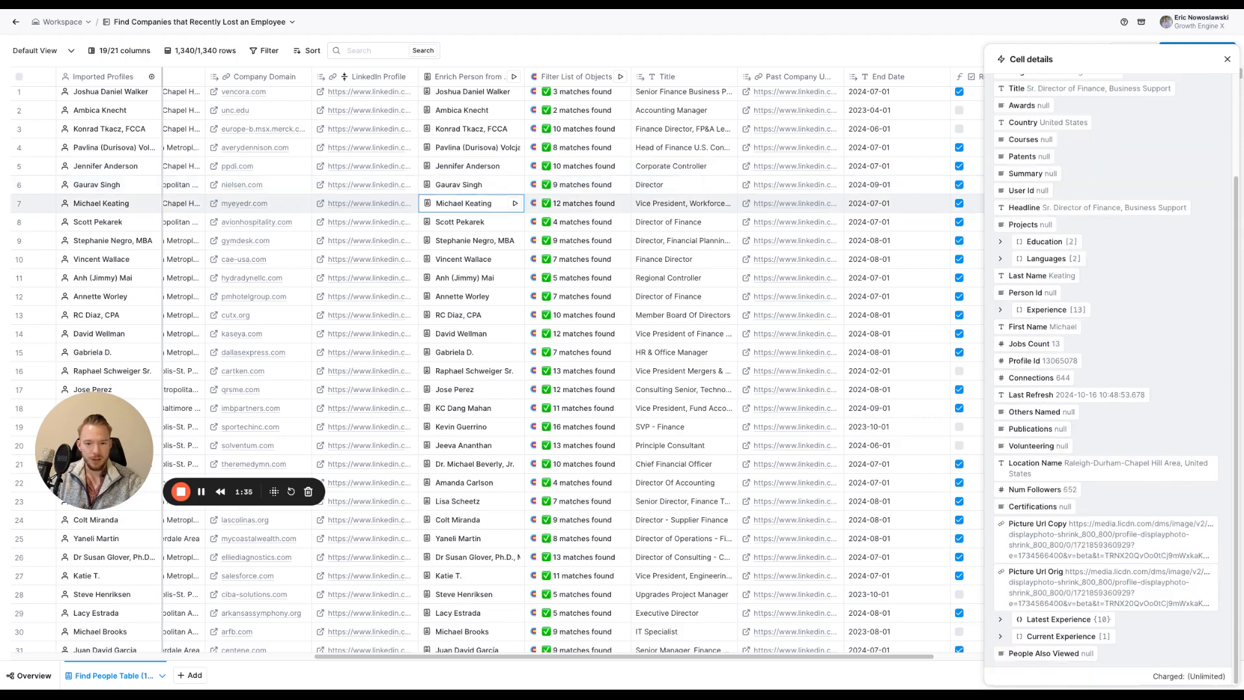
click(467, 241)
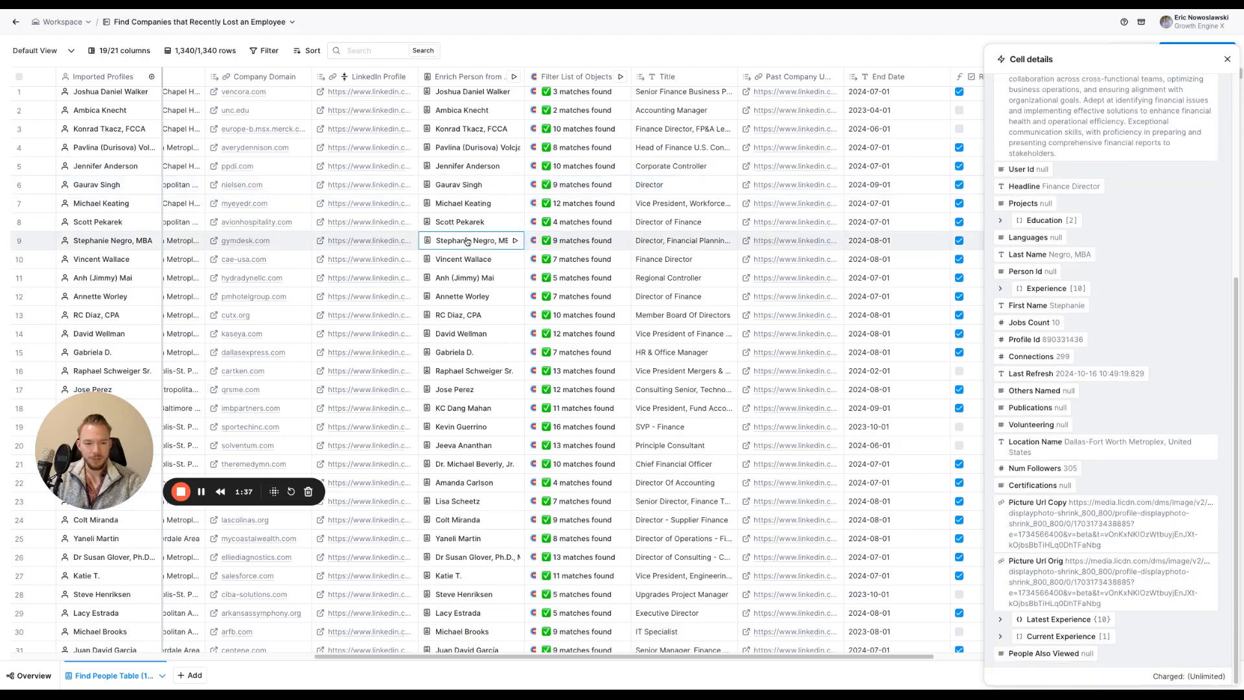
click(473, 224)
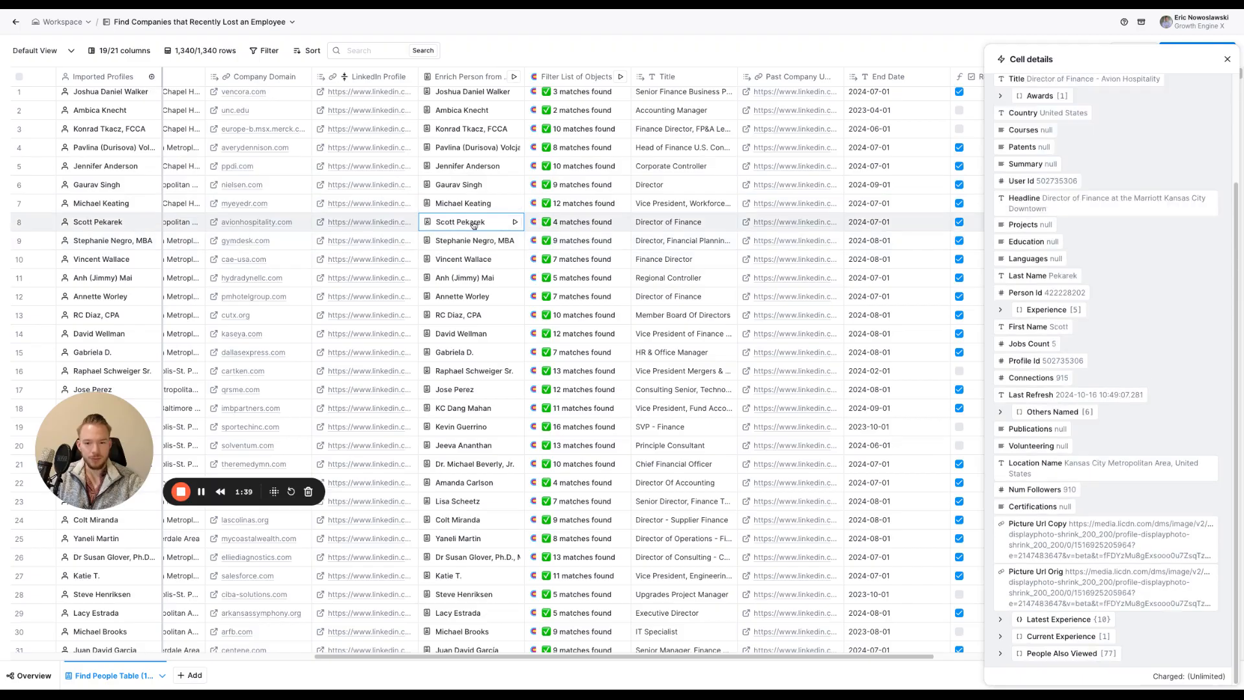
click(459, 335)
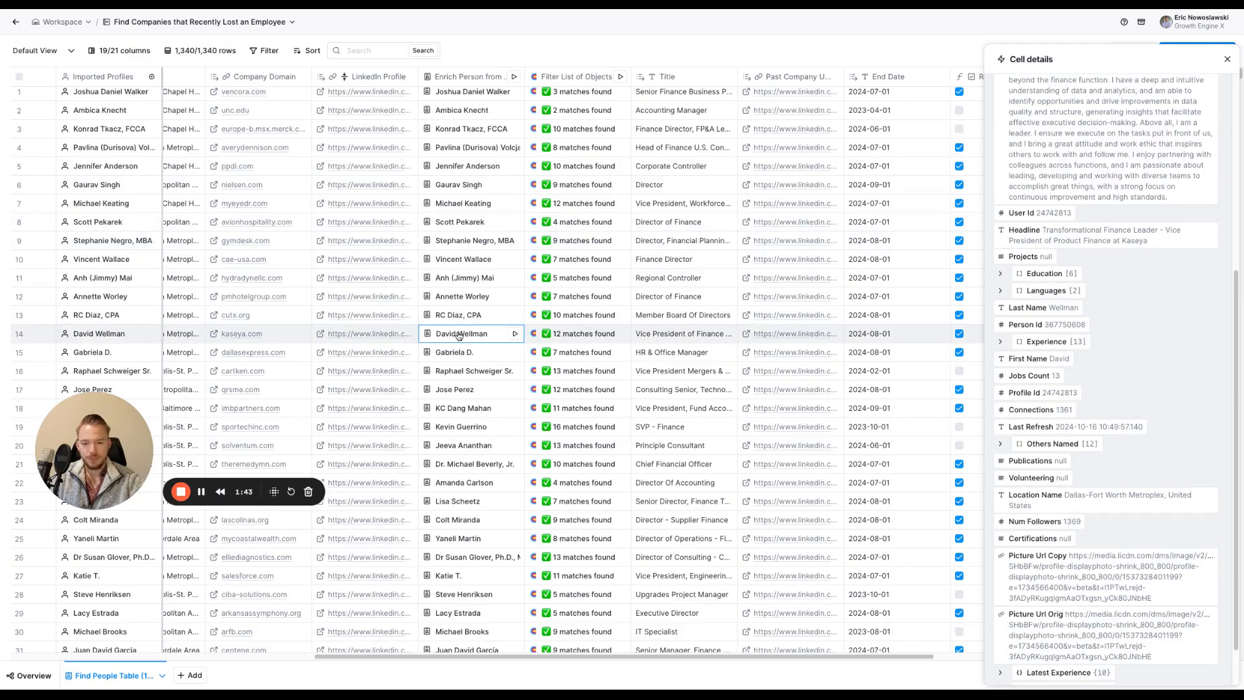
mouse_move(1043, 348)
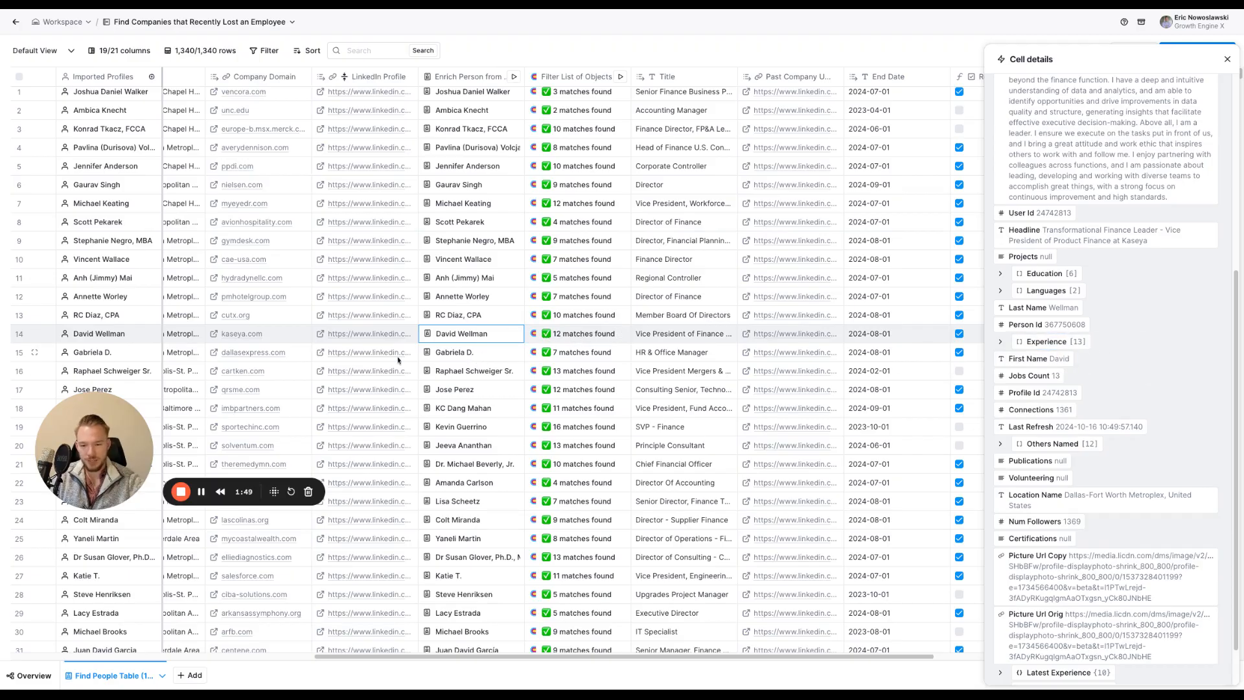
click(444, 358)
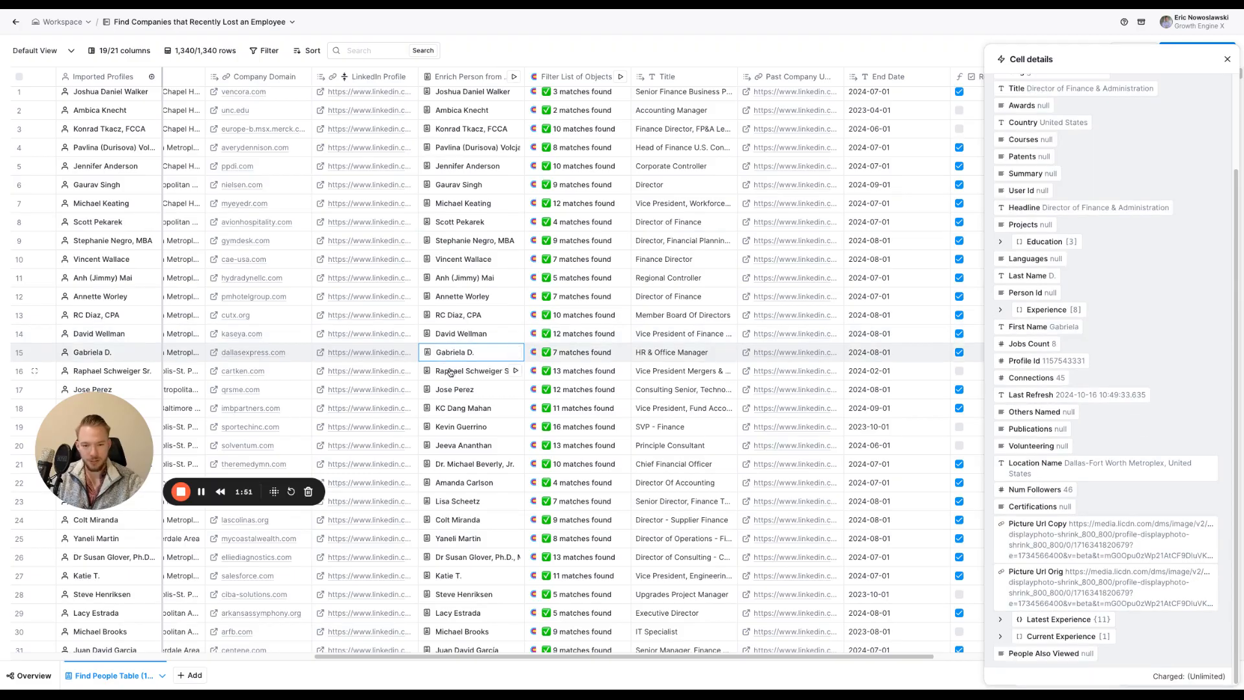
click(450, 372)
click(453, 395)
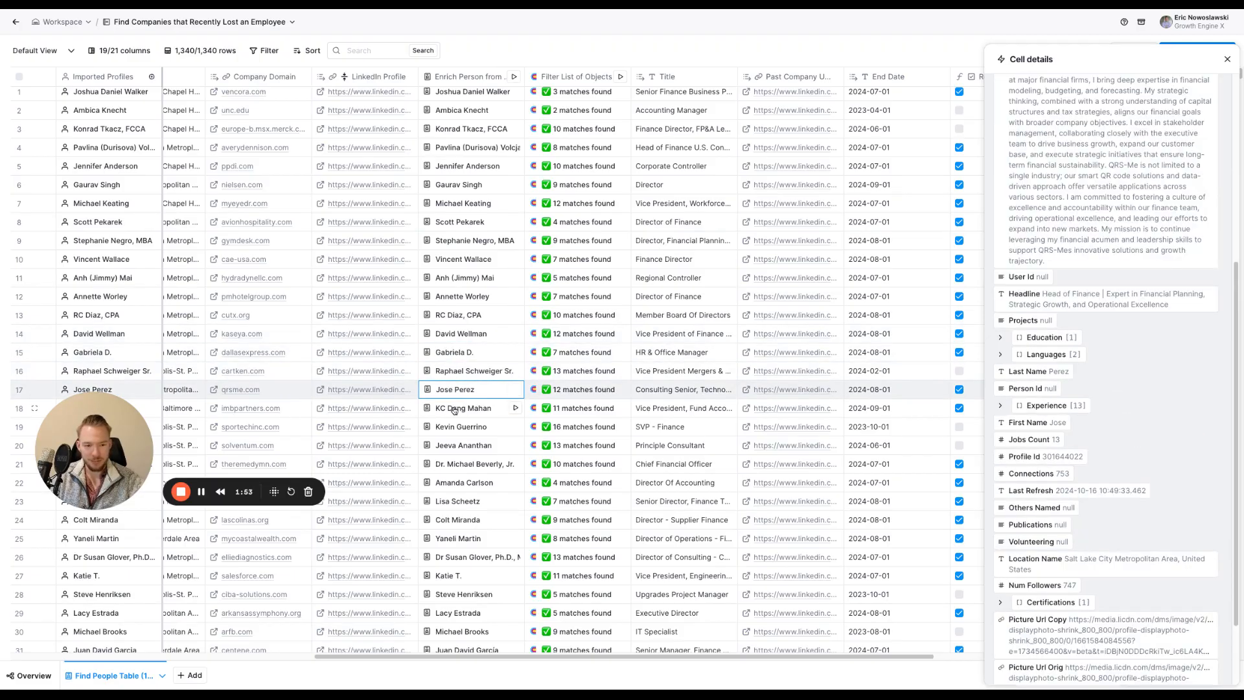
click(454, 411)
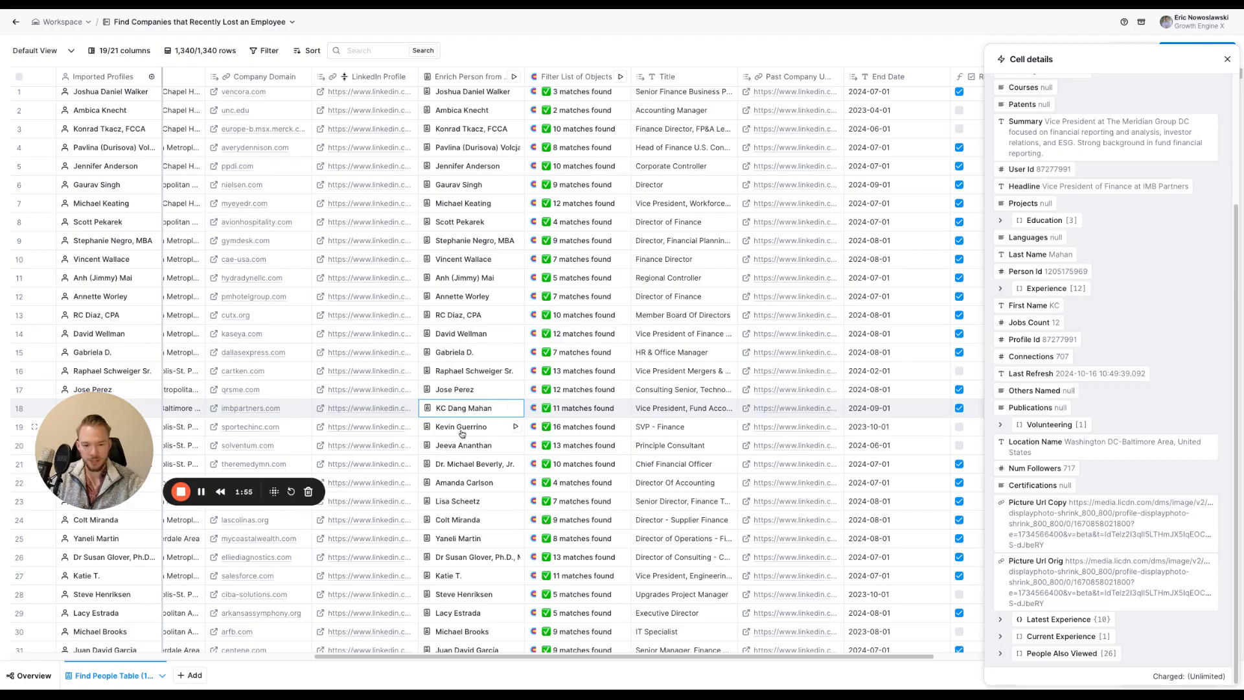
click(463, 431)
click(462, 446)
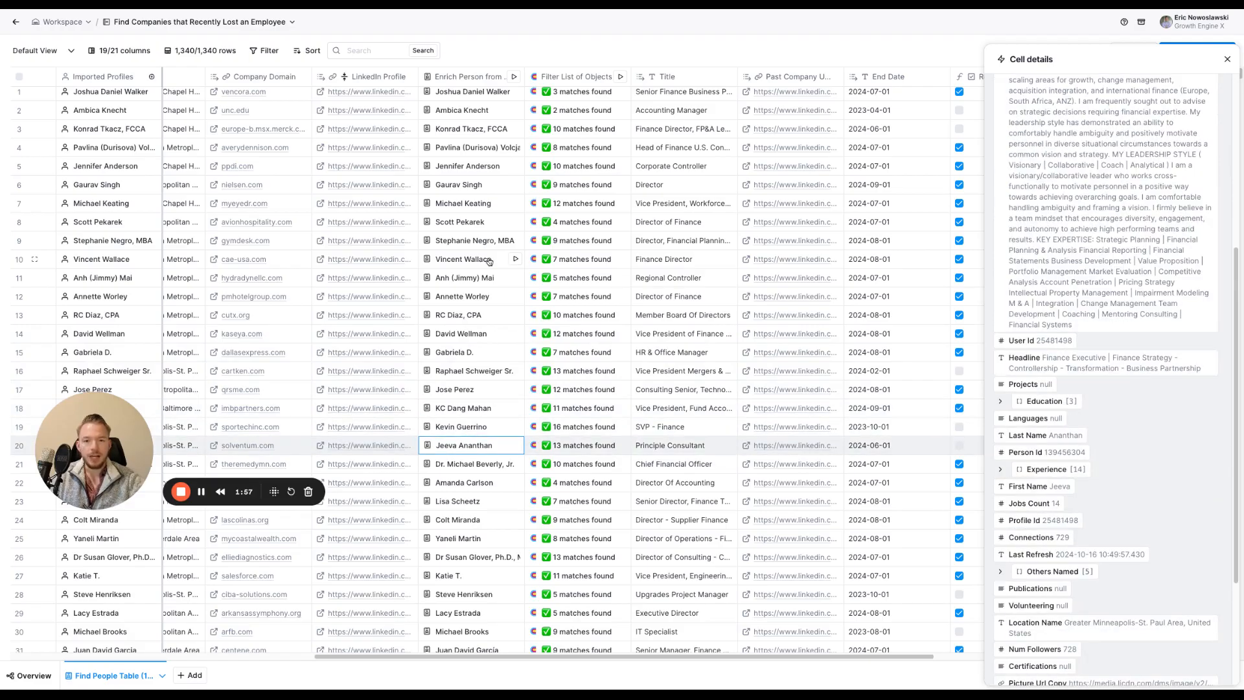
Review the Filter List of Objects column's setup, including its array, filter field, mode and value, and close it
click(566, 81)
mouse_move(1029, 159)
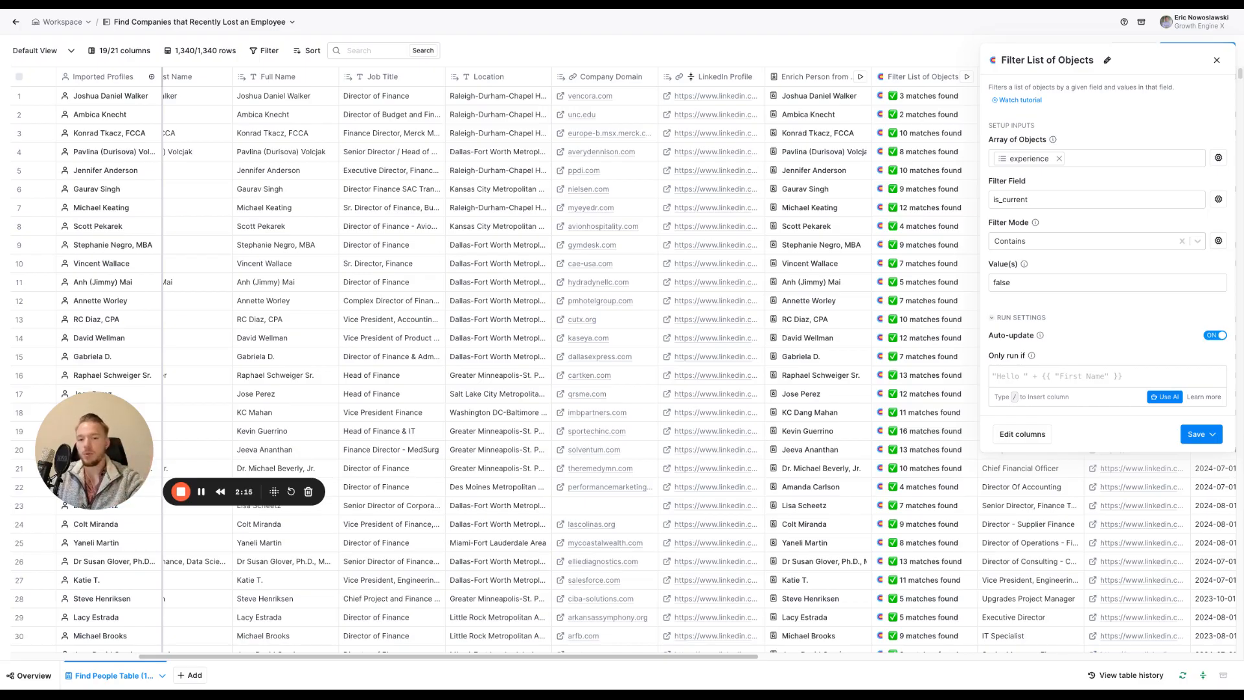
click(1217, 60)
Expand the first filtered past job in row 1's Filter List of Objects result and examine its fields, including the end date
scroll(819, 214, right, 3)
scroll(803, 231, right, 3)
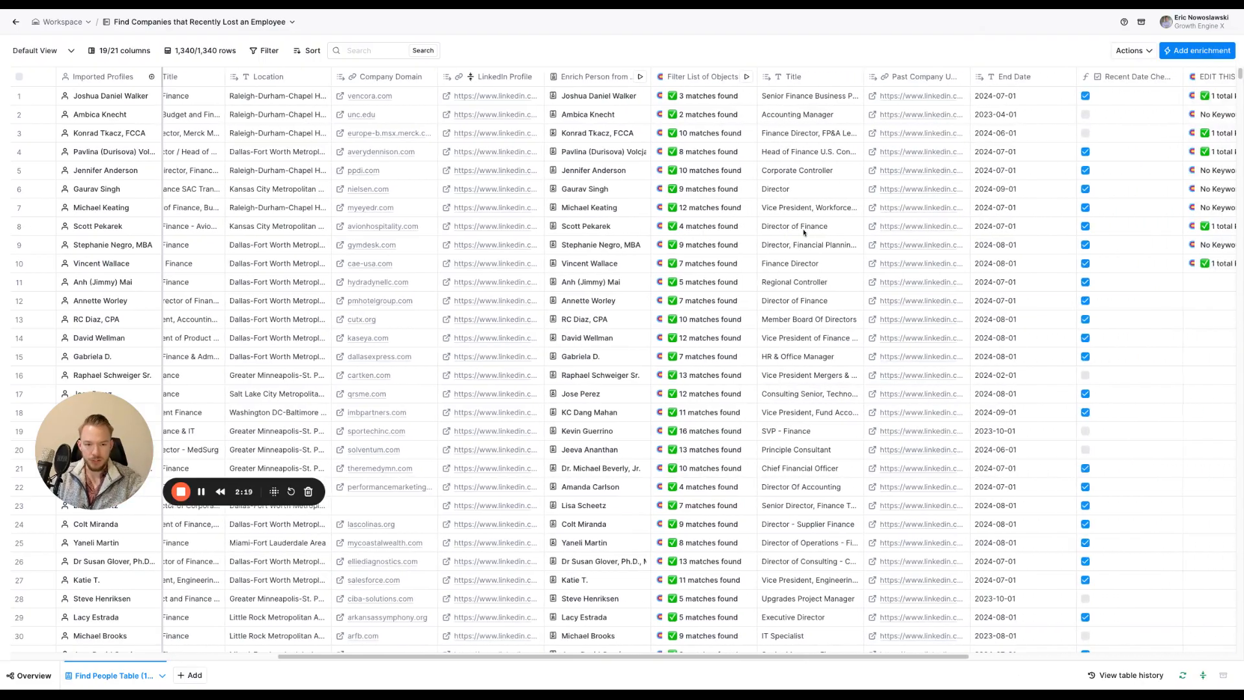
scroll(387, 123, left, 1)
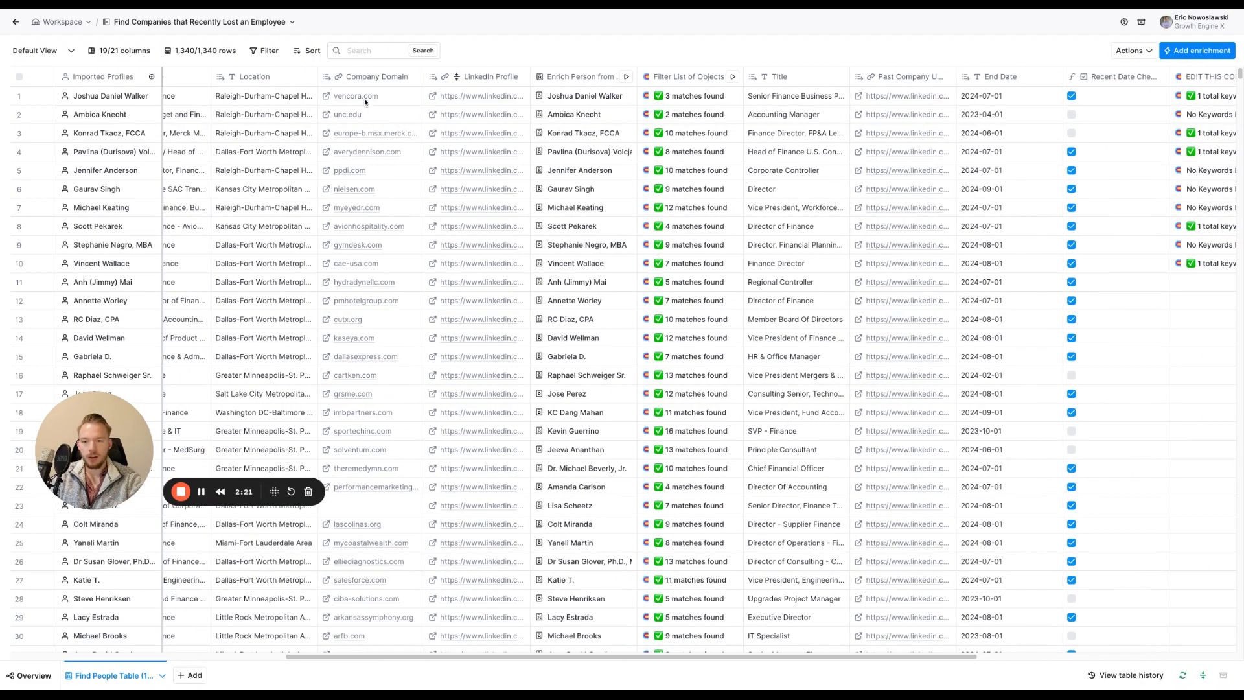
click(688, 98)
click(1075, 114)
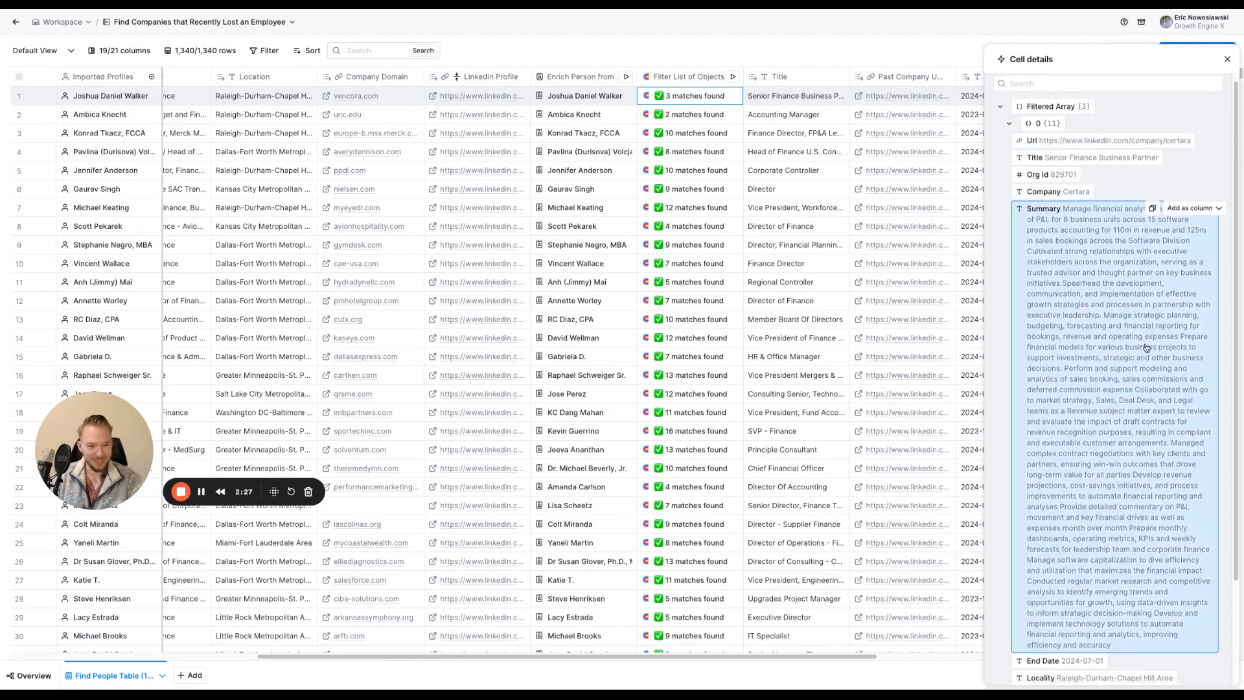
scroll(1148, 350, down, 3)
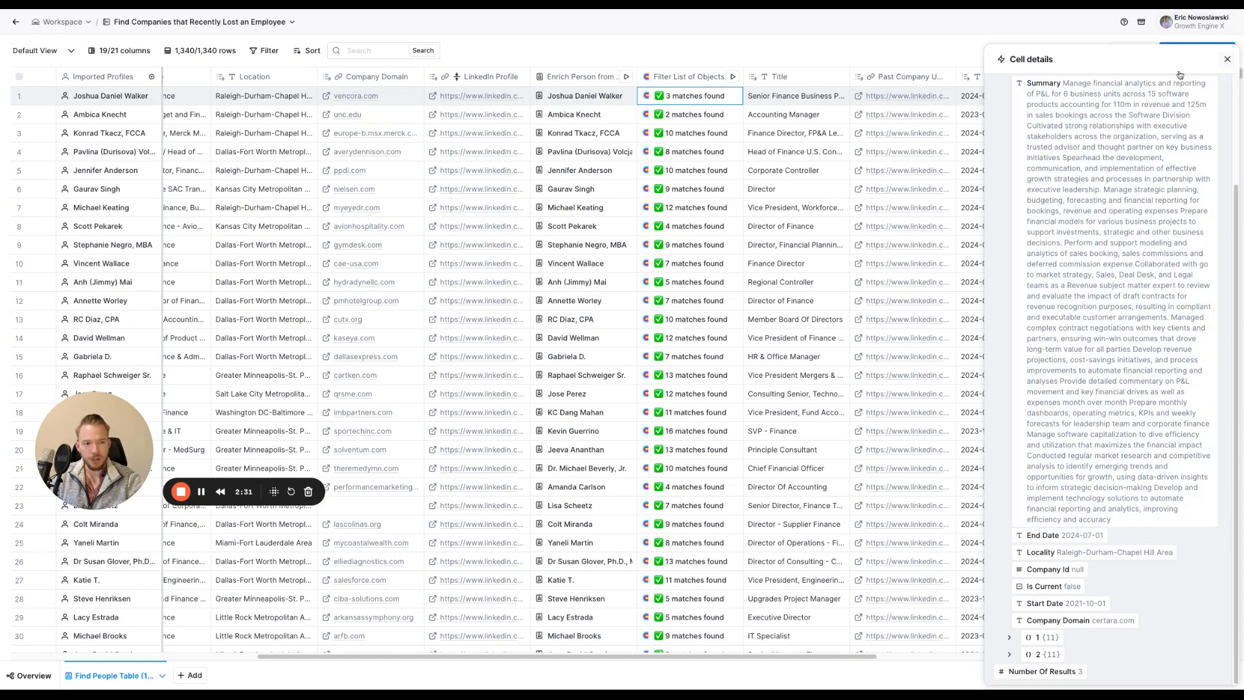
click(1227, 59)
Inspect the Recent Date Check column's formula and the AI prompt that generates it, leaving both as they are
scroll(808, 129, right, 3)
scroll(808, 130, right, 3)
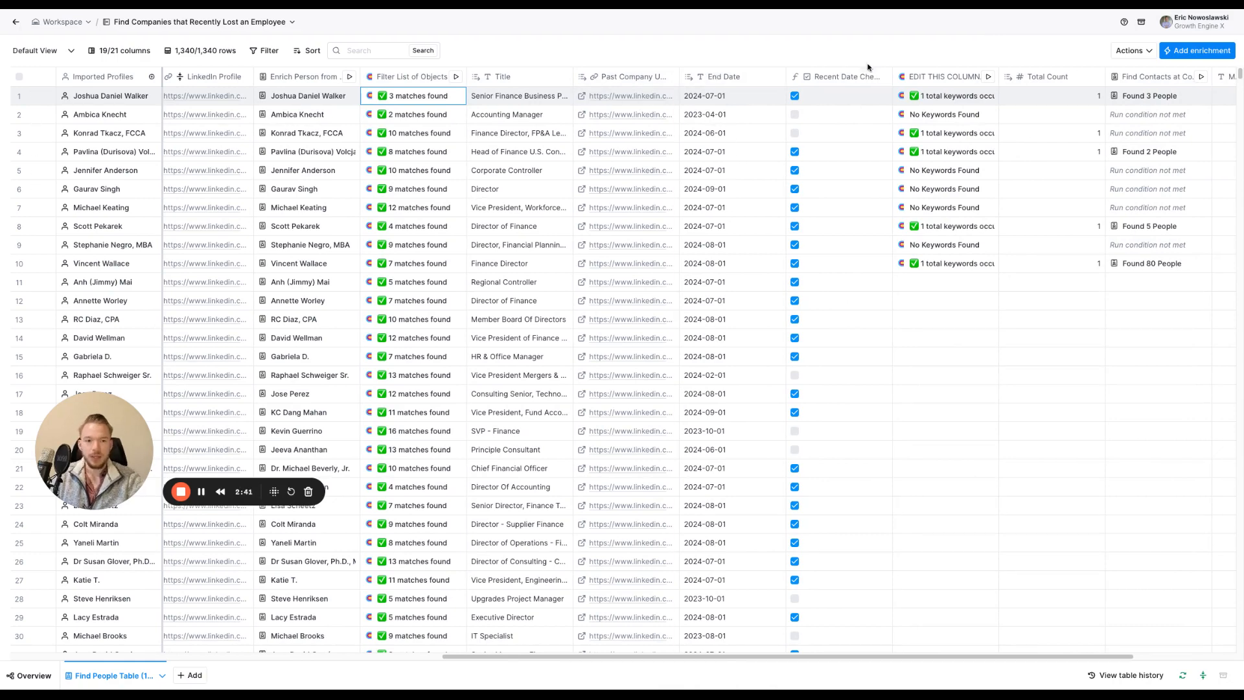
click(854, 78)
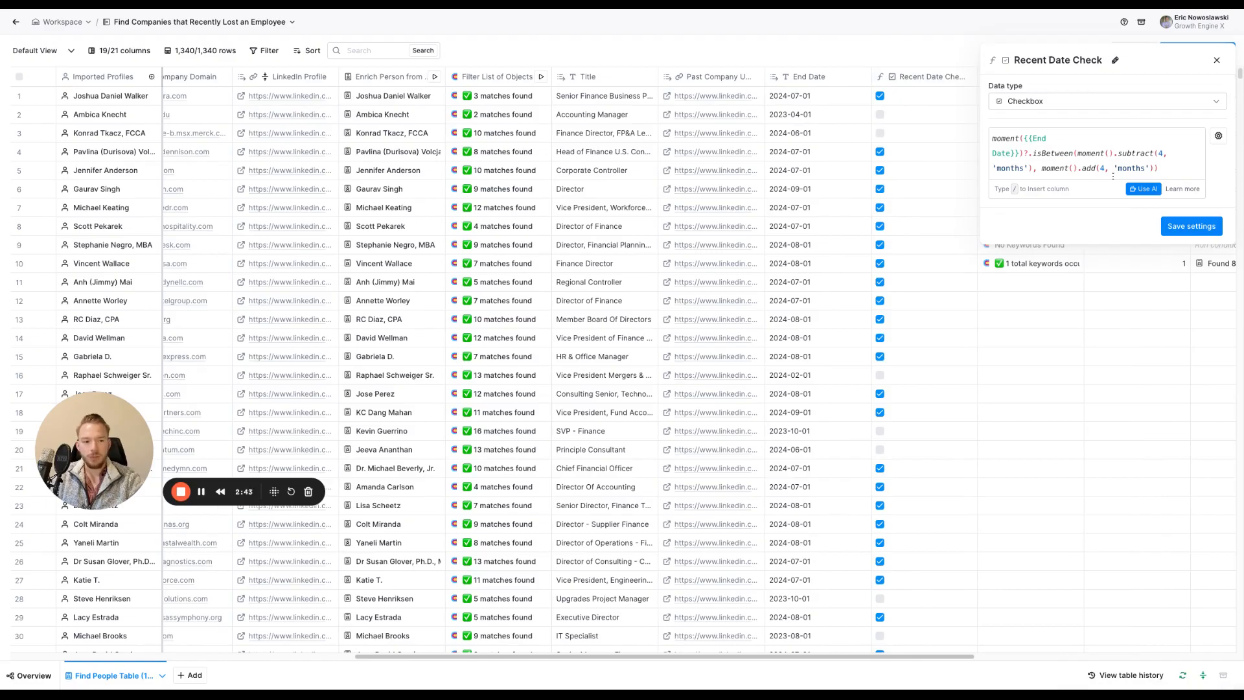
click(1144, 188)
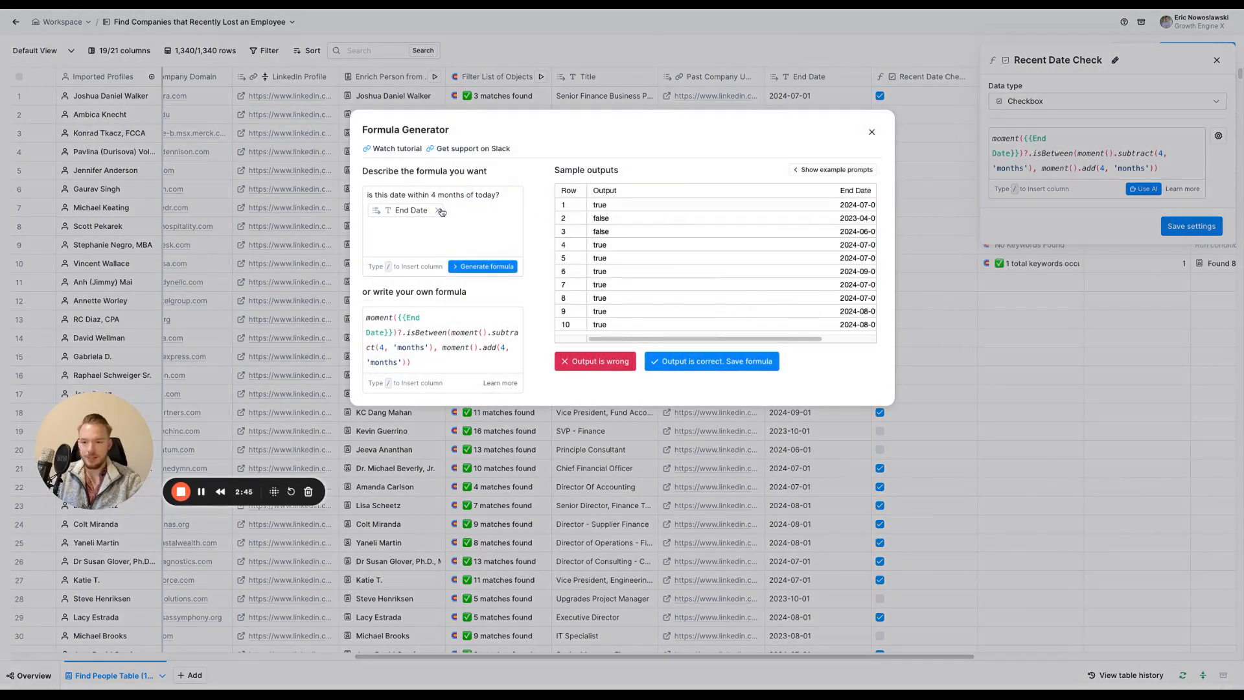
click(875, 131)
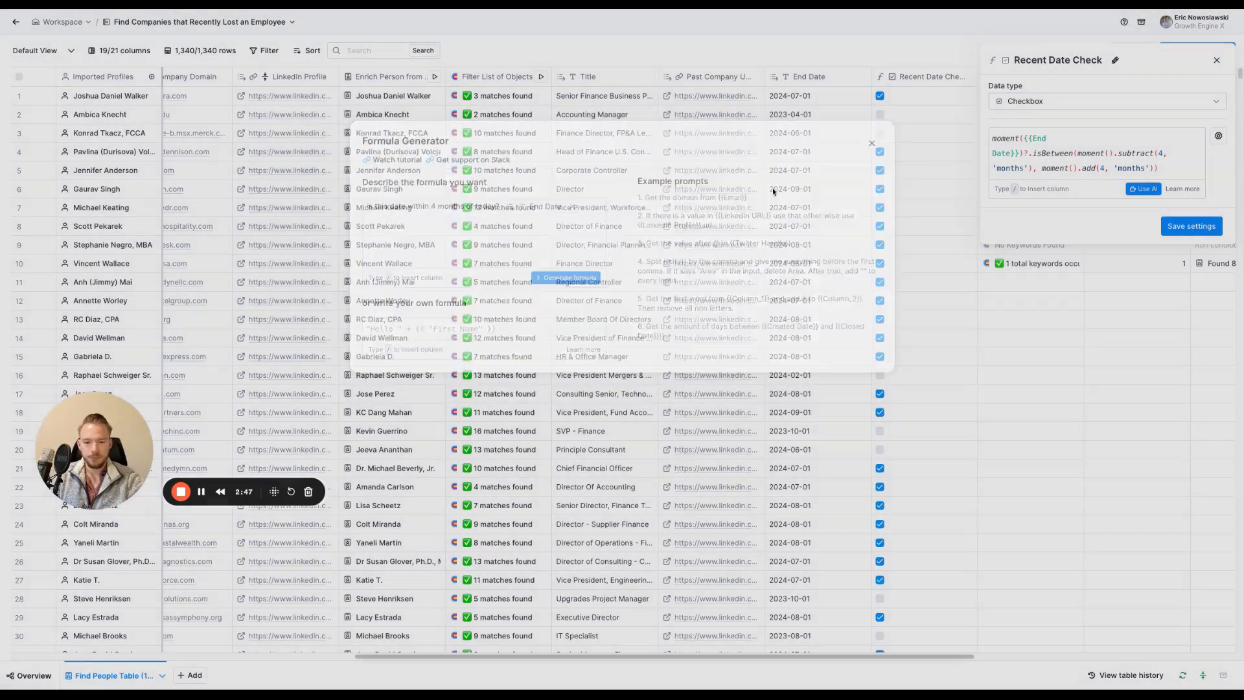
scroll(869, 125, right, 3)
scroll(870, 125, right, 3)
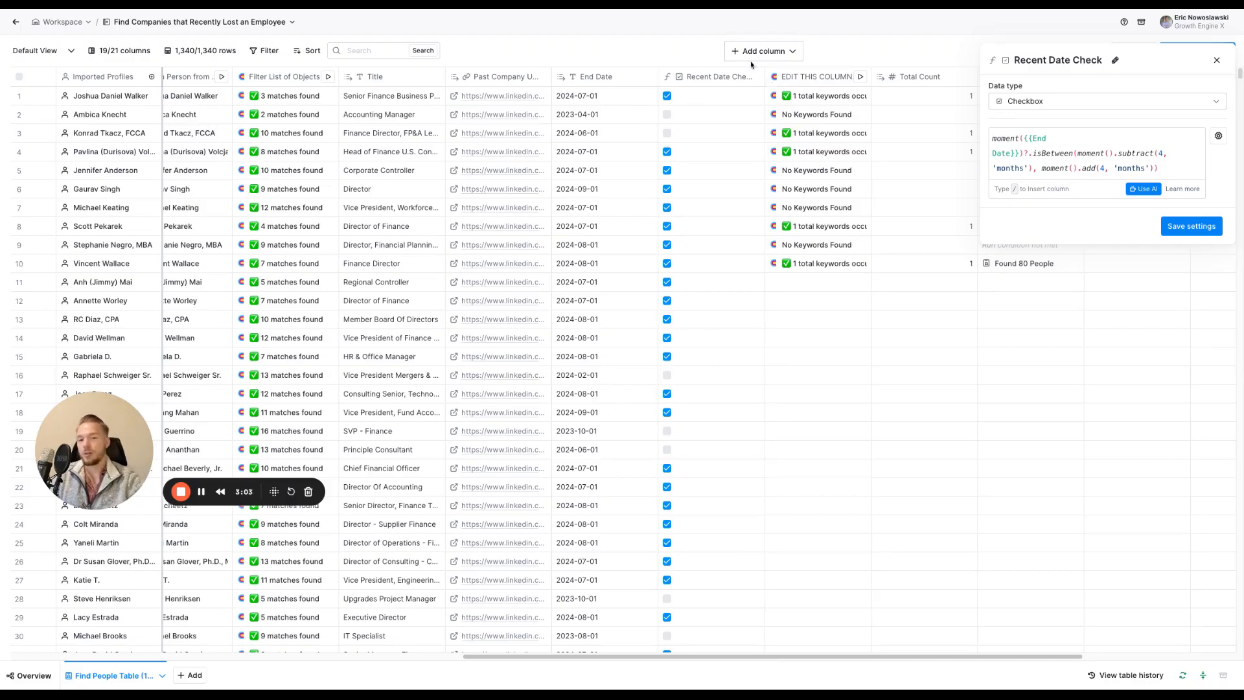
right_click(617, 251)
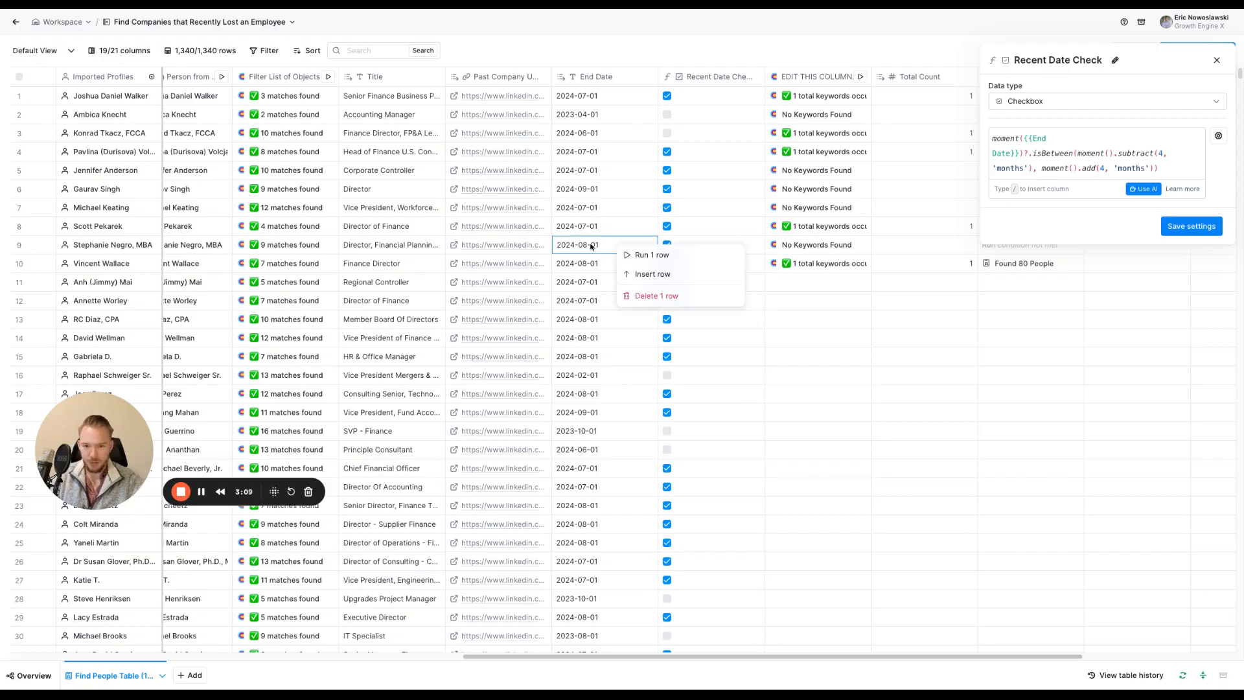
click(595, 238)
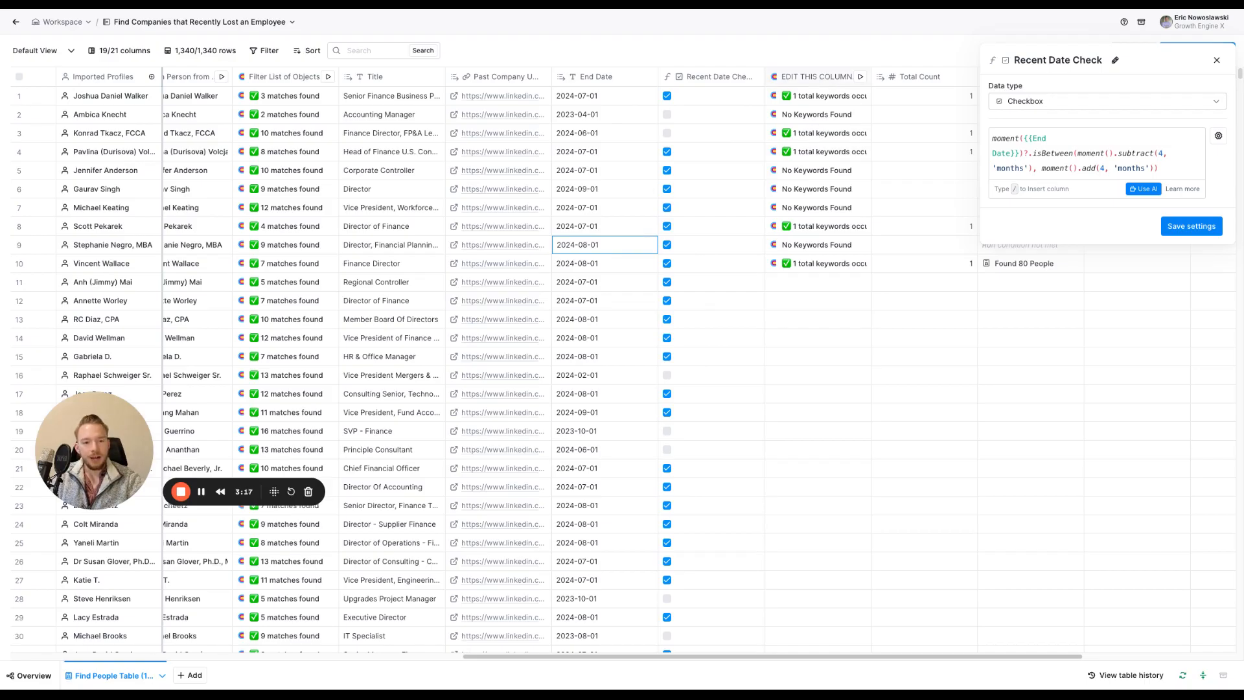
Open the settings of the EDIT THIS COLUMN keyword search and select the Title cells in rows 3 to 28 for review
click(825, 82)
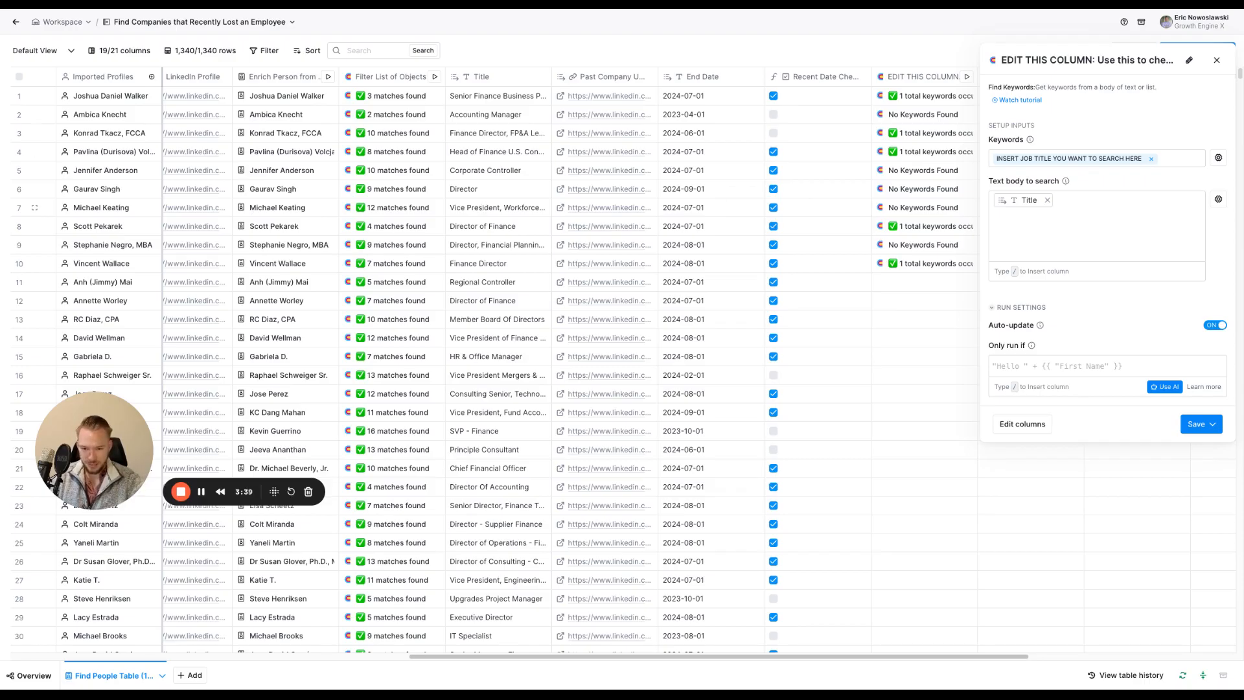
scroll(465, 362, left, 3)
scroll(465, 362, left, 10)
scroll(480, 361, right, 8)
scroll(619, 370, right, 6)
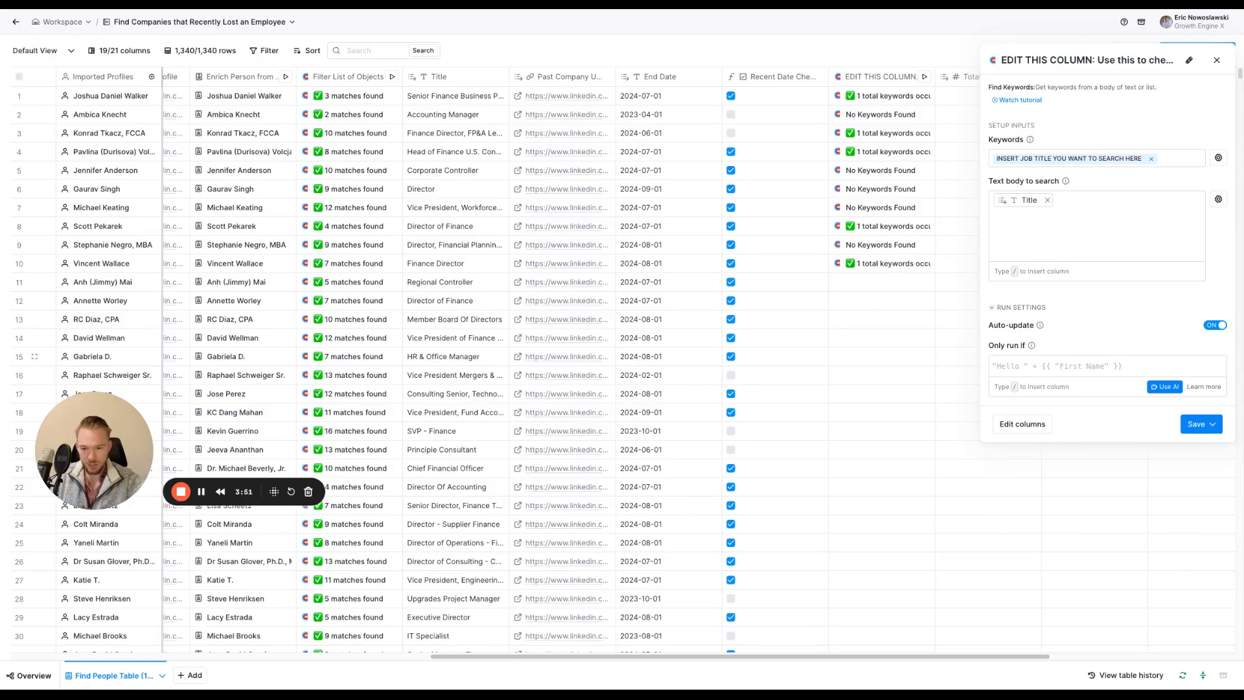
scroll(458, 286, down, 1)
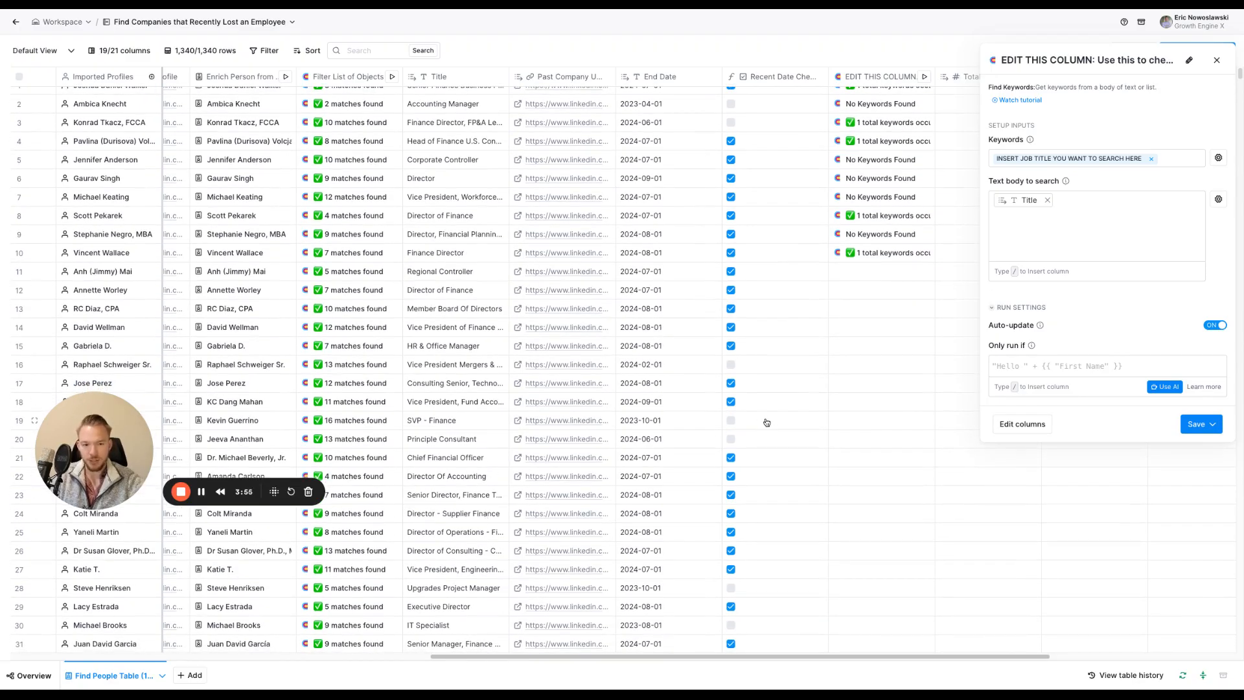
drag(443, 123, 454, 593)
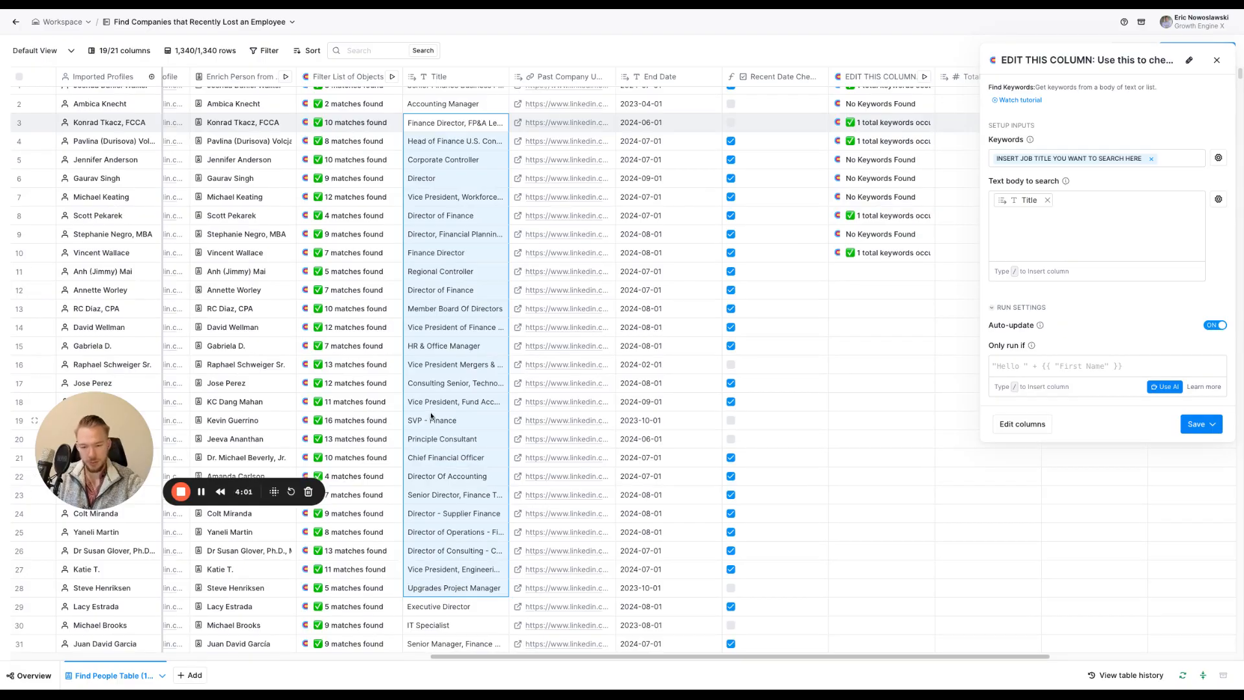
Review the Find Contacts at Company column's setup, including its company identifier, job title keywords, exclusions and location, and close it
scroll(431, 451, right, 3)
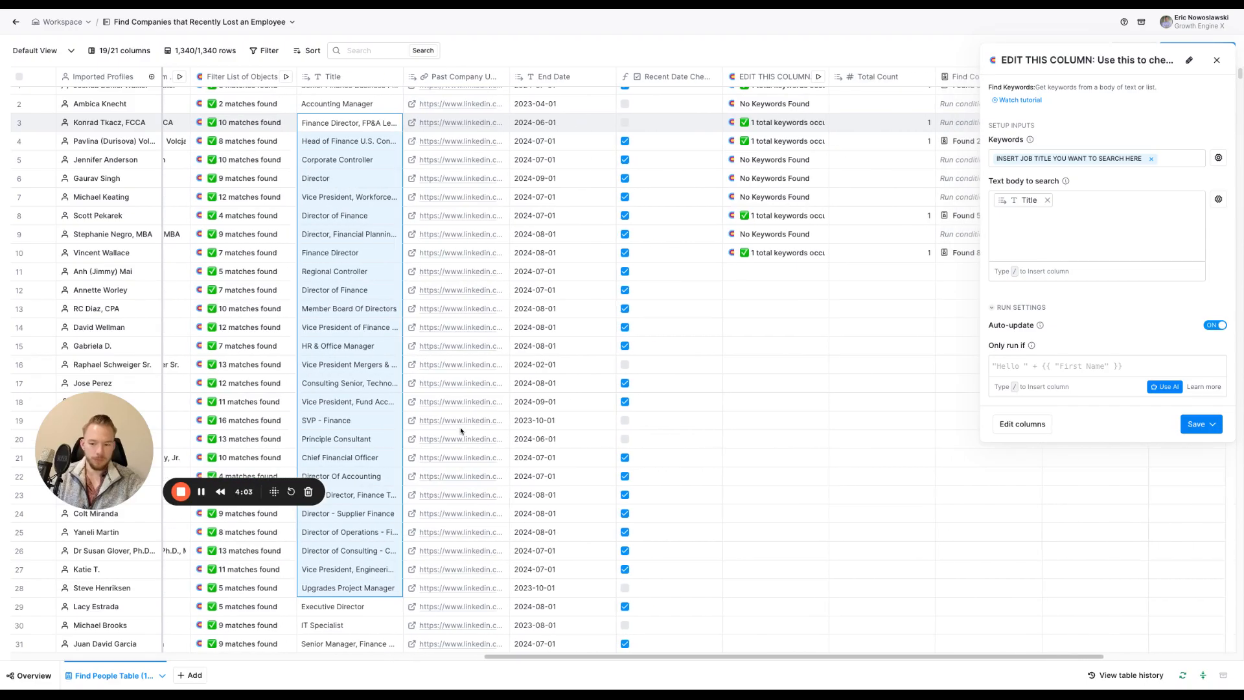
scroll(461, 431, right, 5)
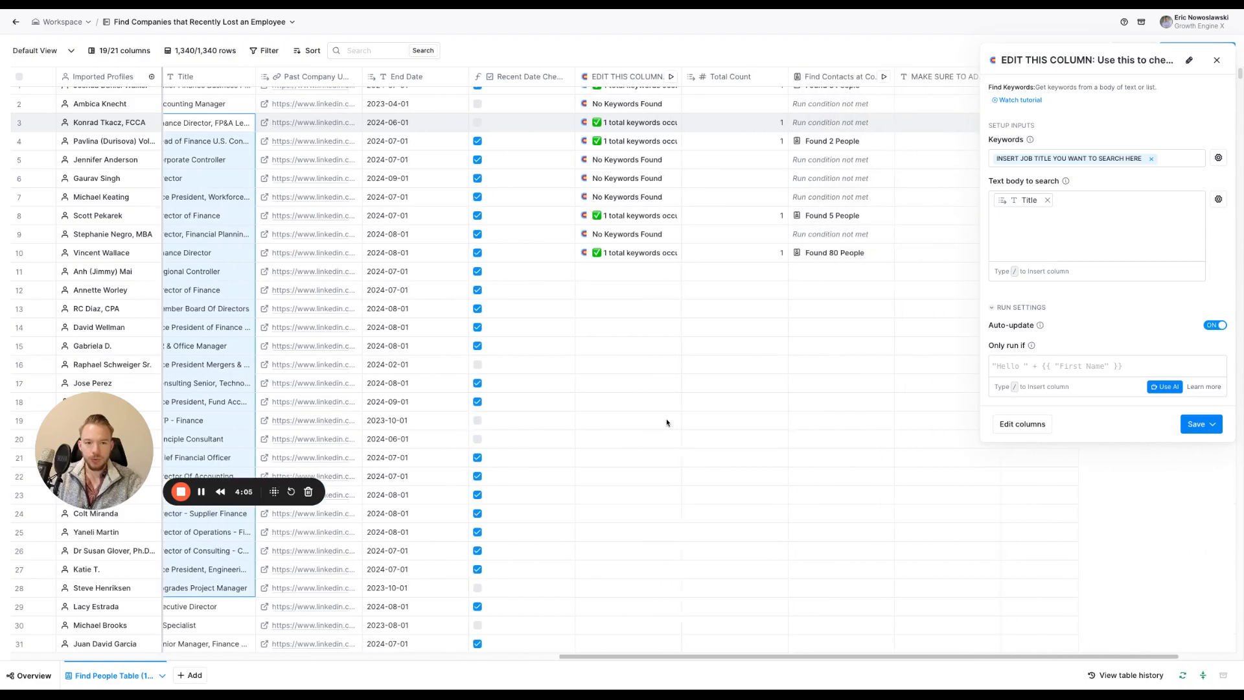
scroll(685, 363, up, 1)
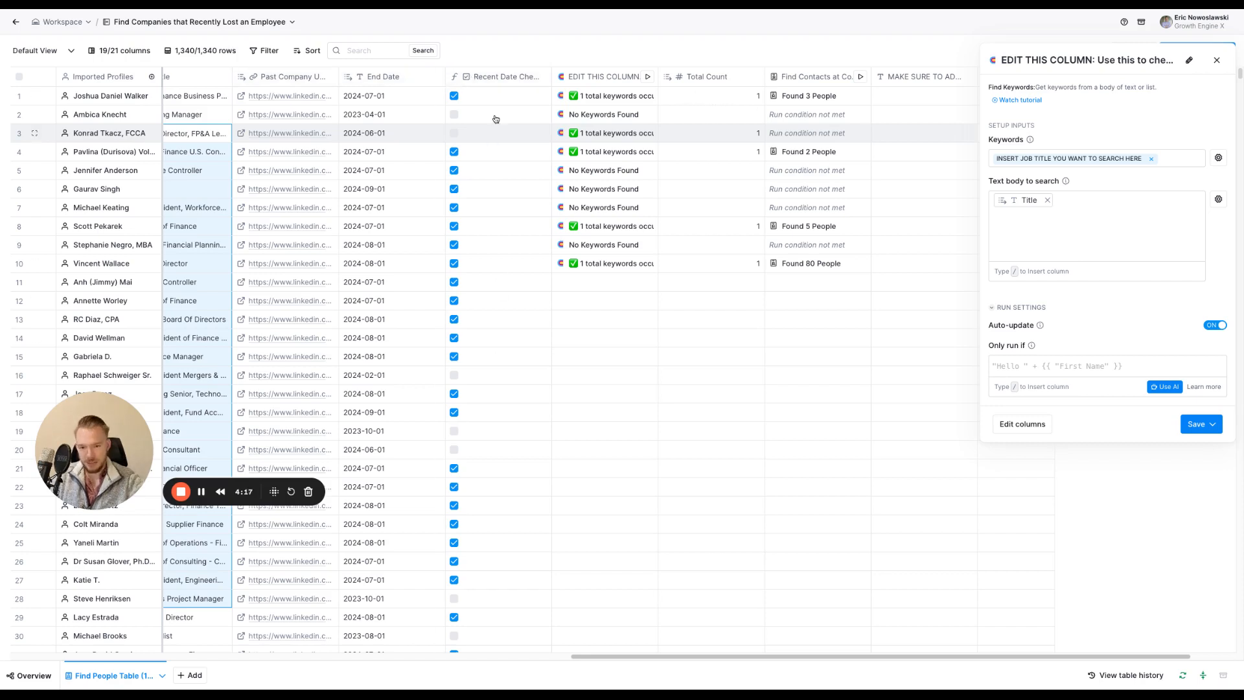
scroll(518, 245, right, 3)
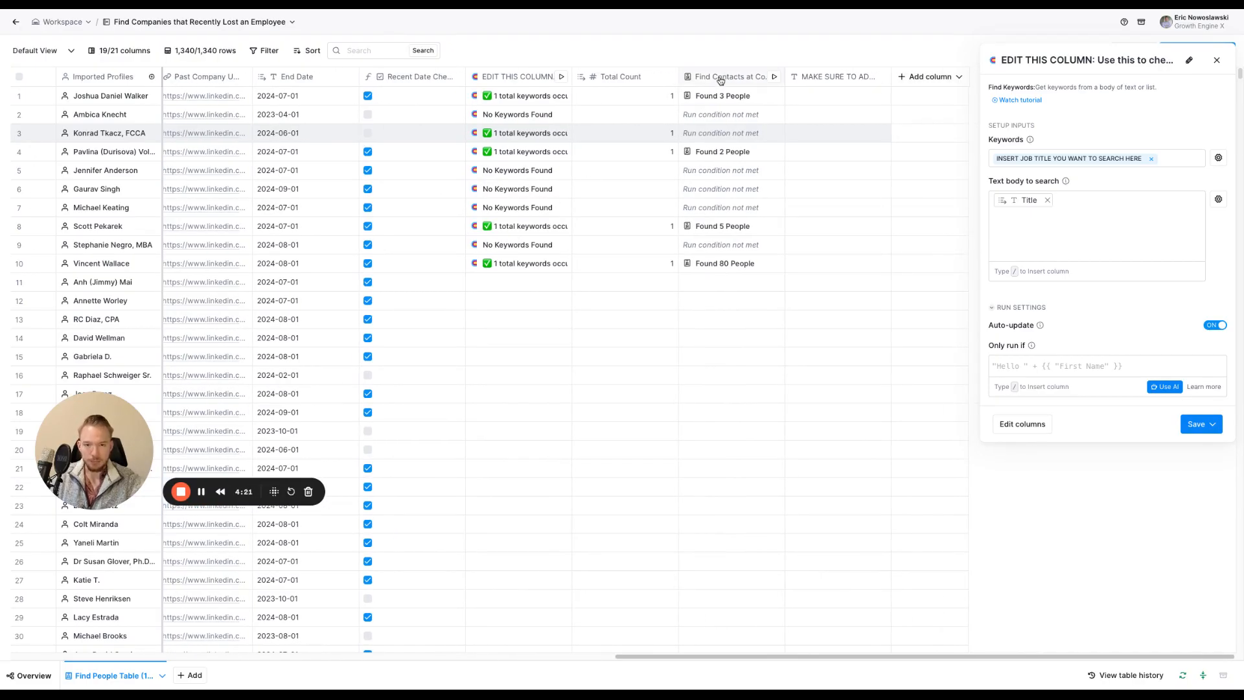
click(720, 79)
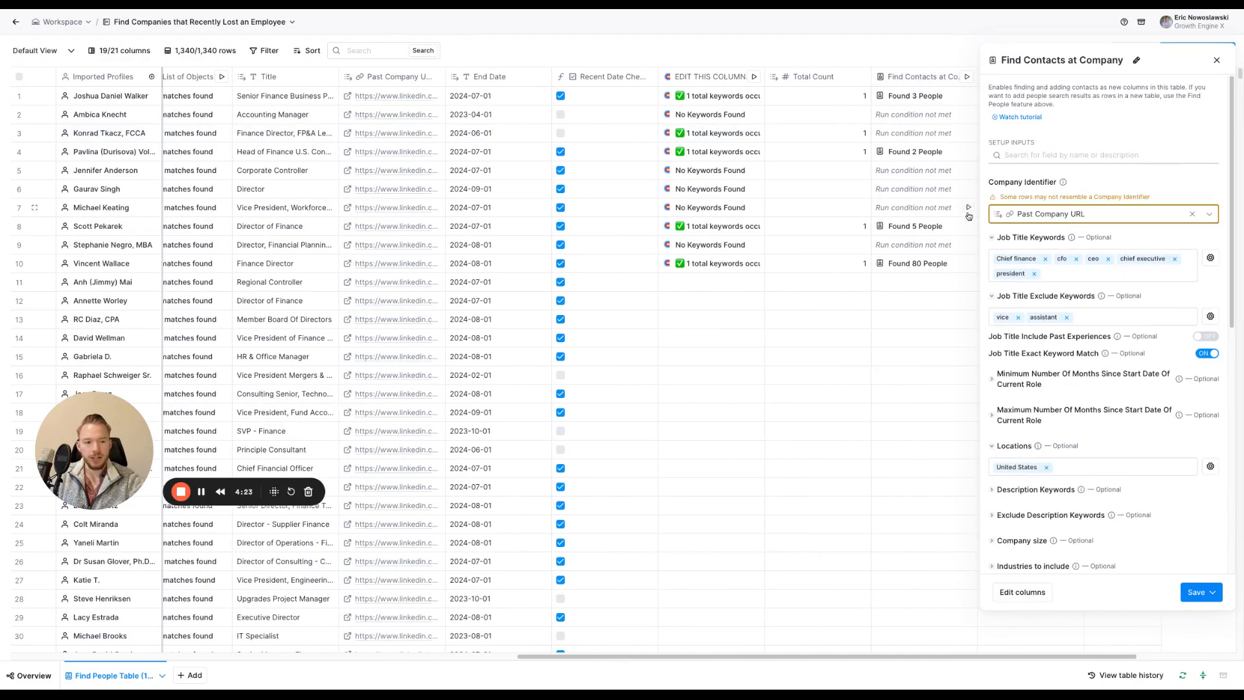
mouse_move(1021, 223)
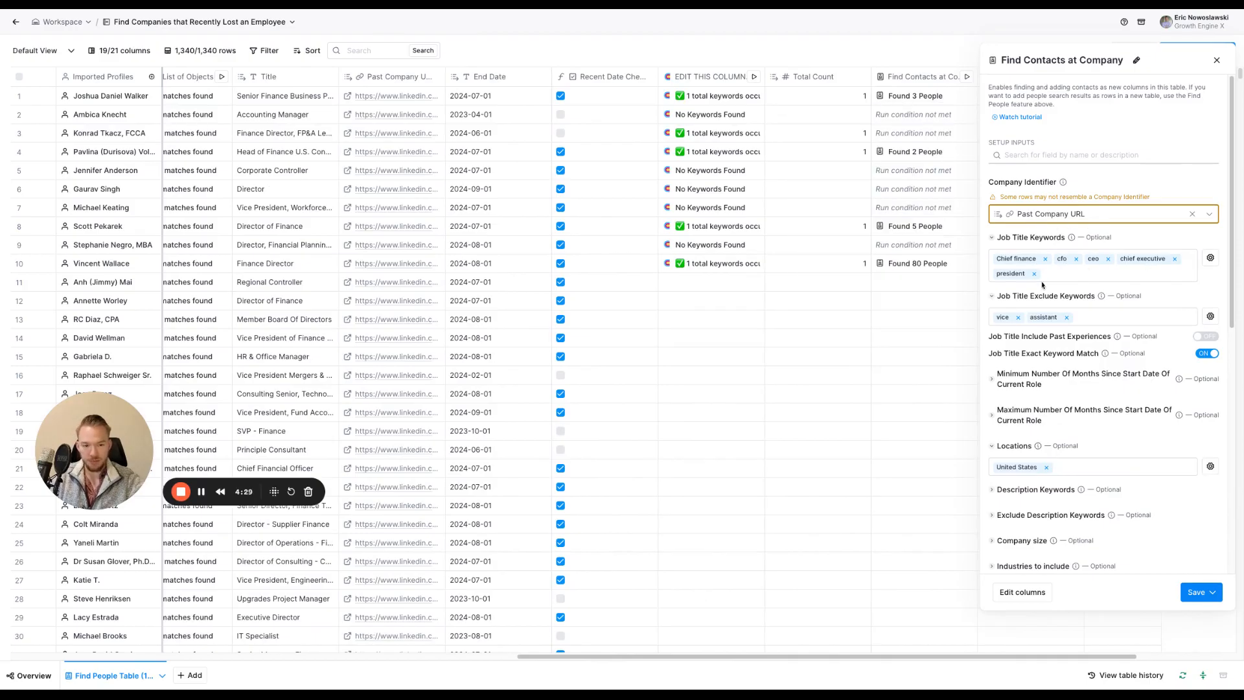
scroll(1050, 512, down, 8)
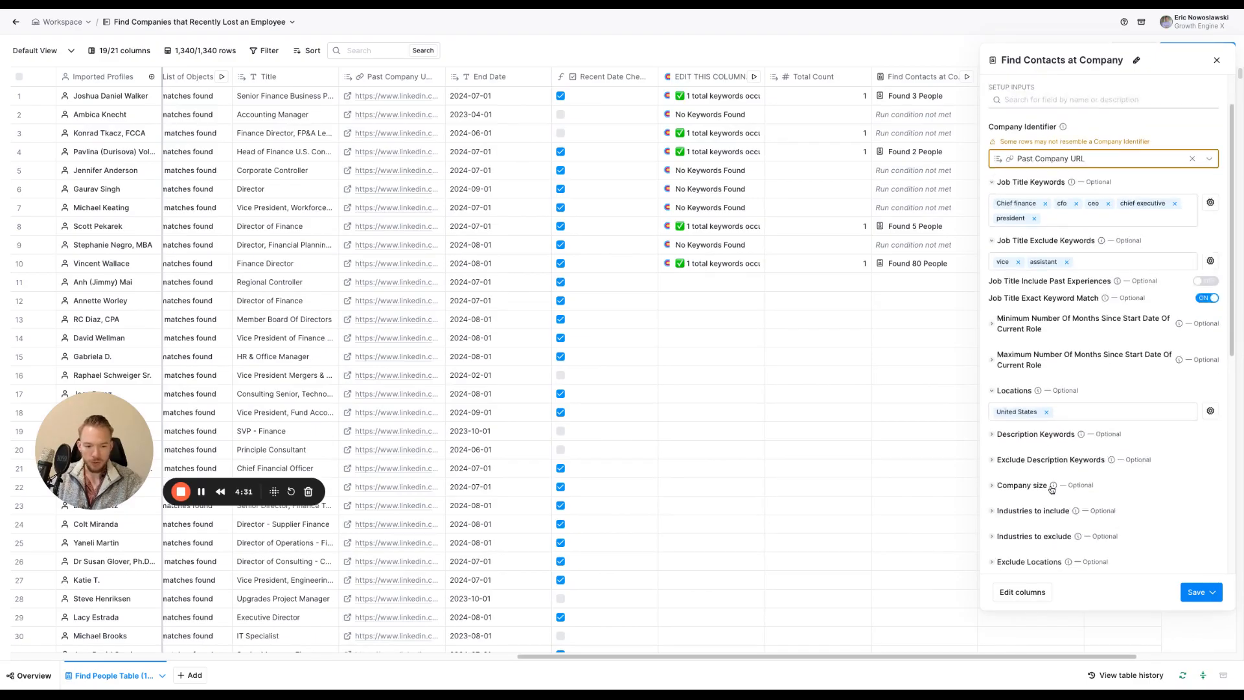
scroll(1077, 477, up, 10)
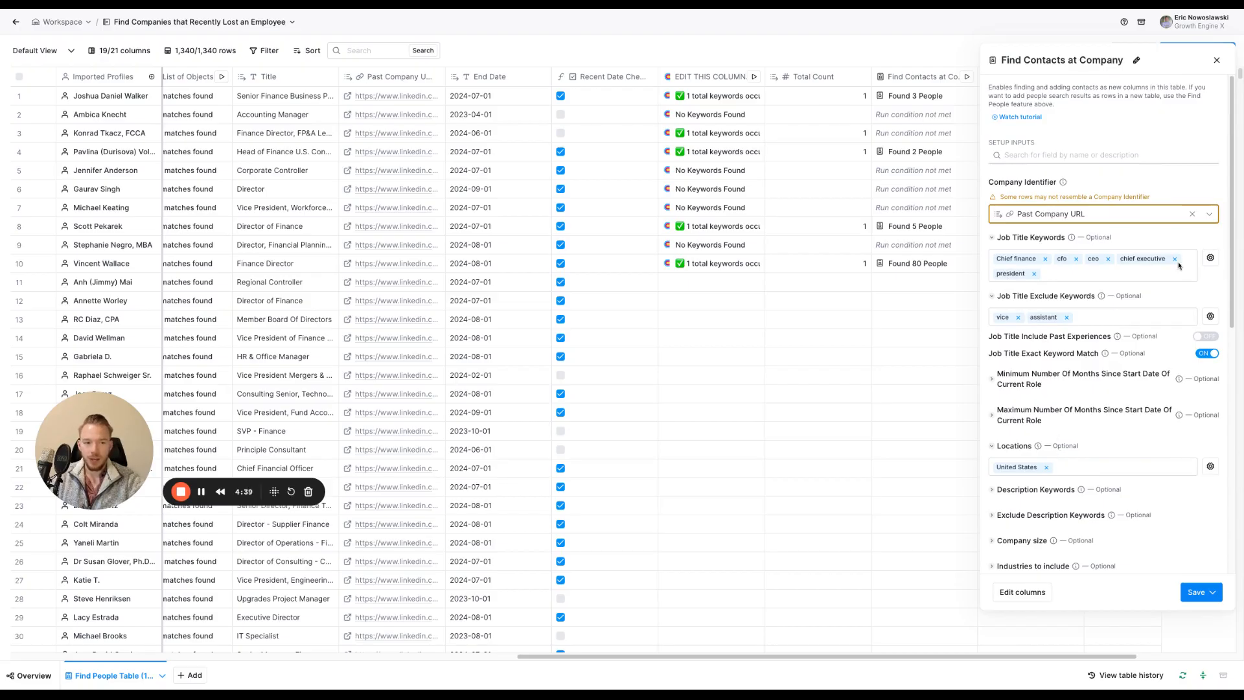
click(1219, 60)
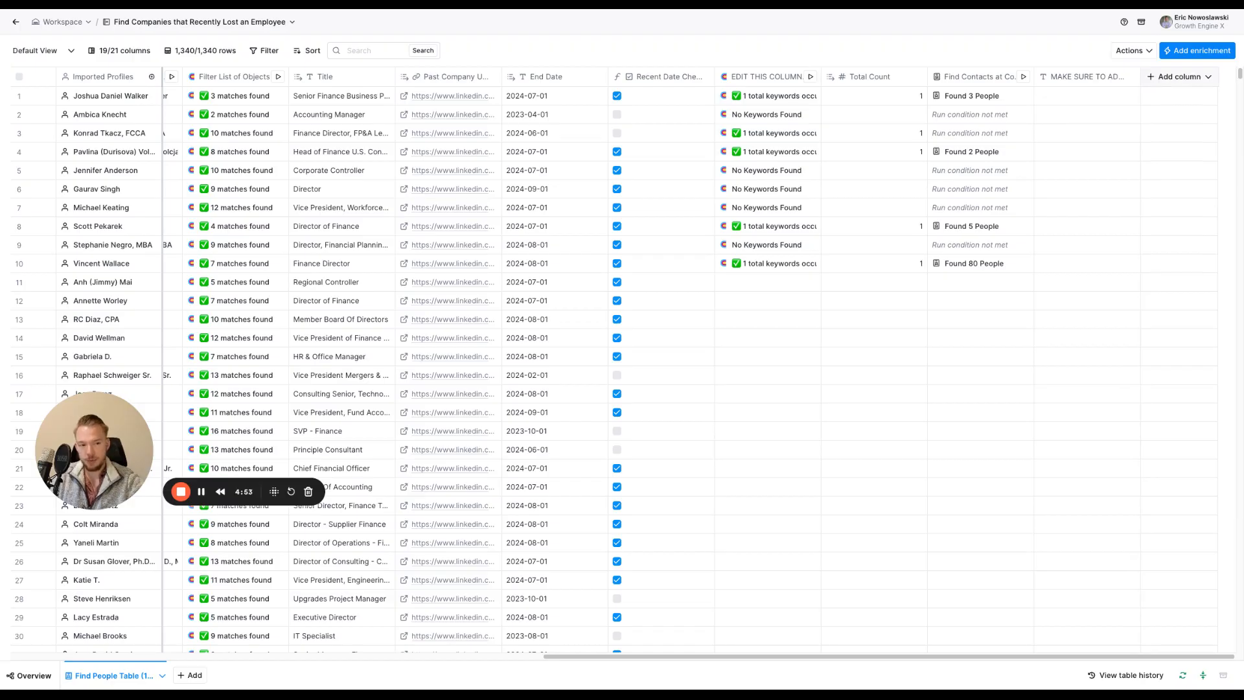
Expand the first person in row 1's Find Contacts at Company result to examine the contact's name, title and profile fields
click(987, 98)
click(1040, 113)
click(1040, 130)
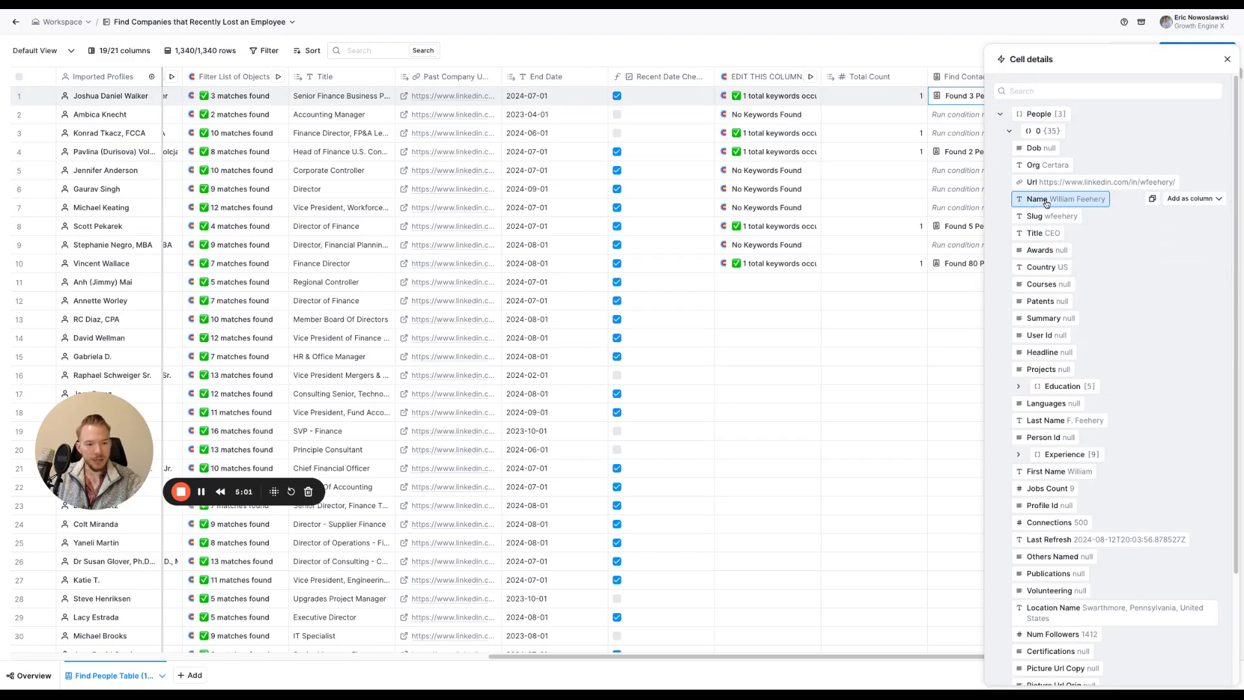
Check row 1's past job Title and surrounding company columns against the found contact, and close the cell details
scroll(564, 97, left, 5)
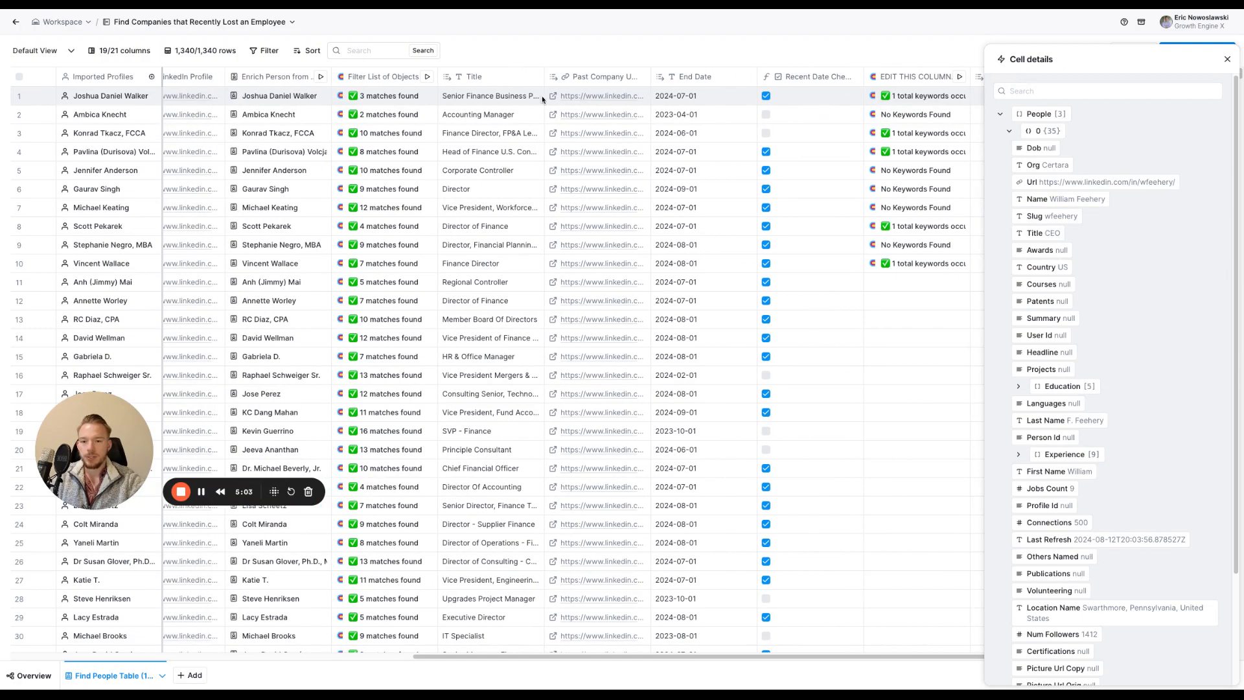
double_click(507, 98)
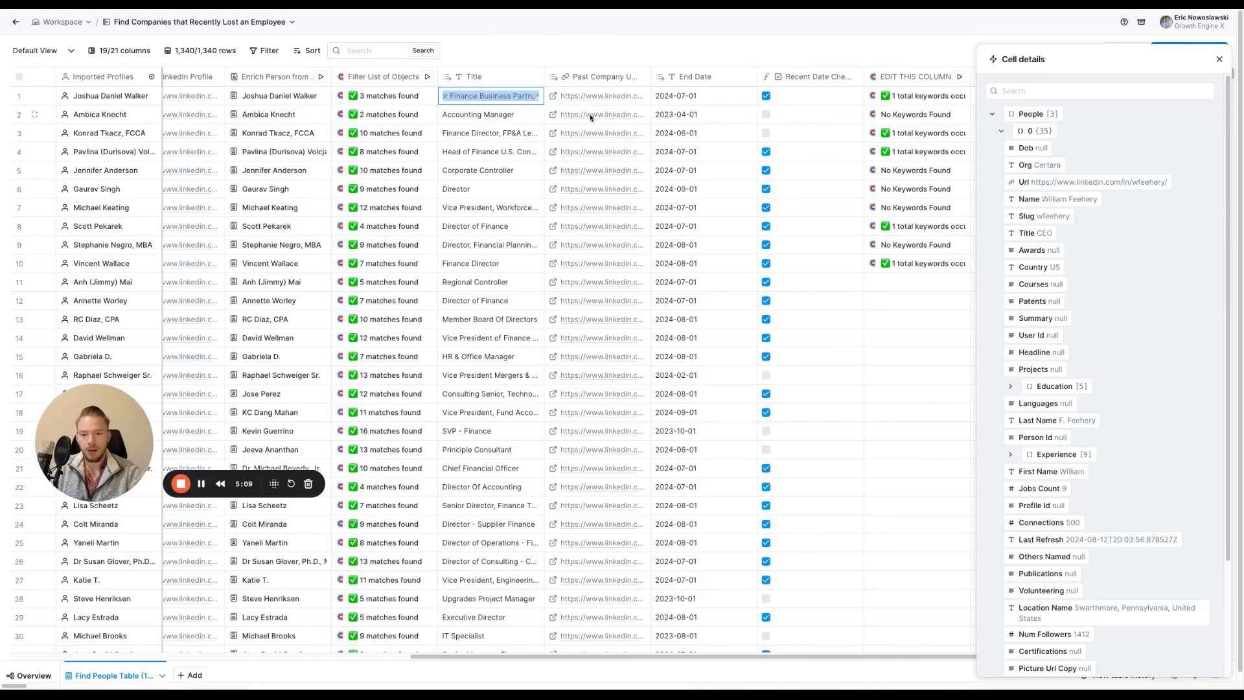
scroll(595, 107, left, 3)
scroll(579, 117, left, 9)
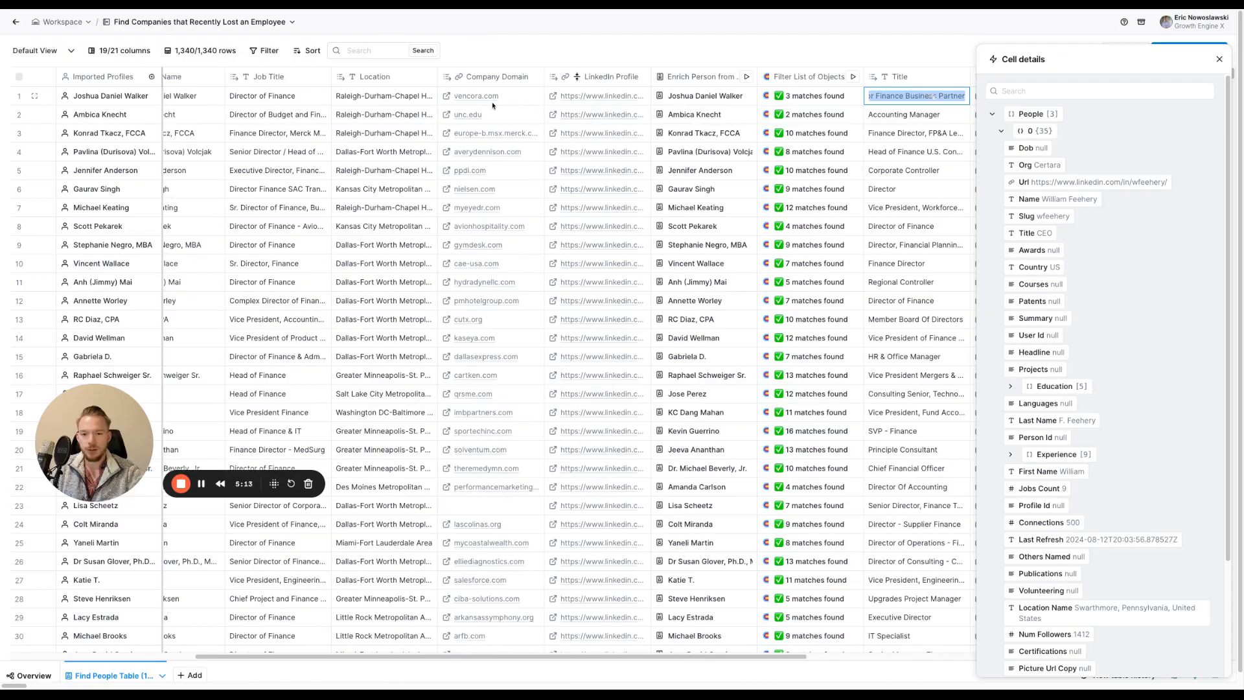
scroll(492, 109, right, 5)
scroll(551, 102, right, 6)
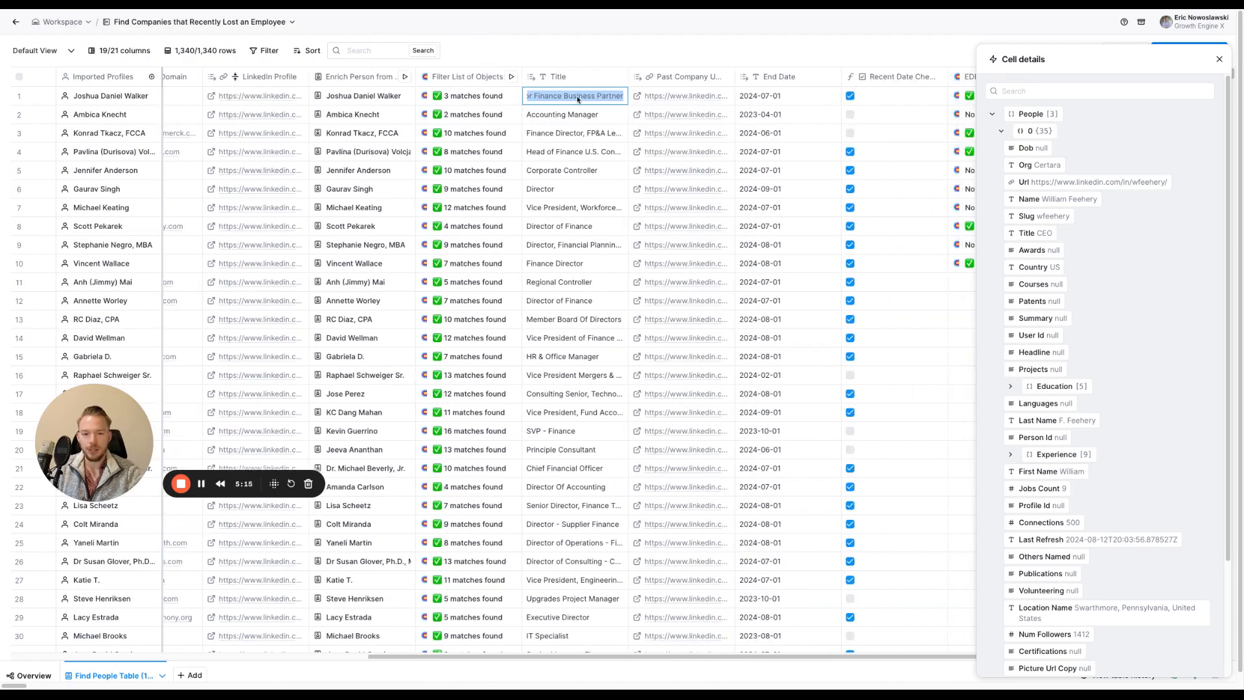
scroll(564, 134, right, 8)
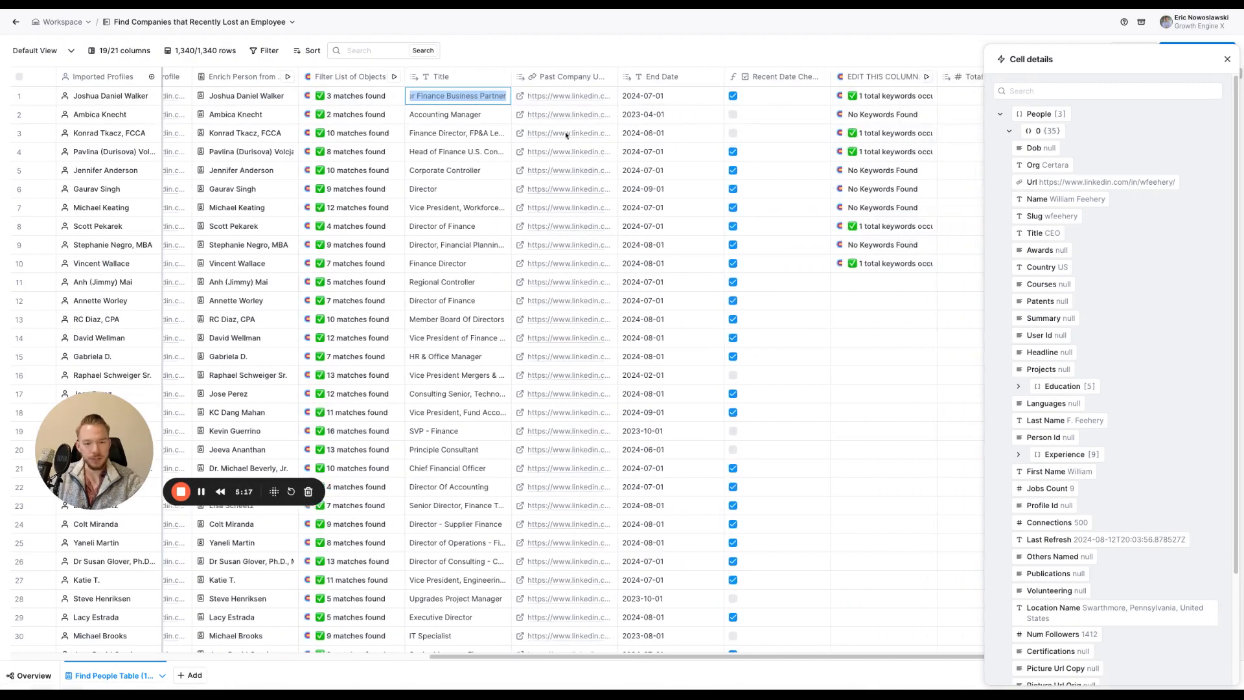
scroll(575, 144, right, 6)
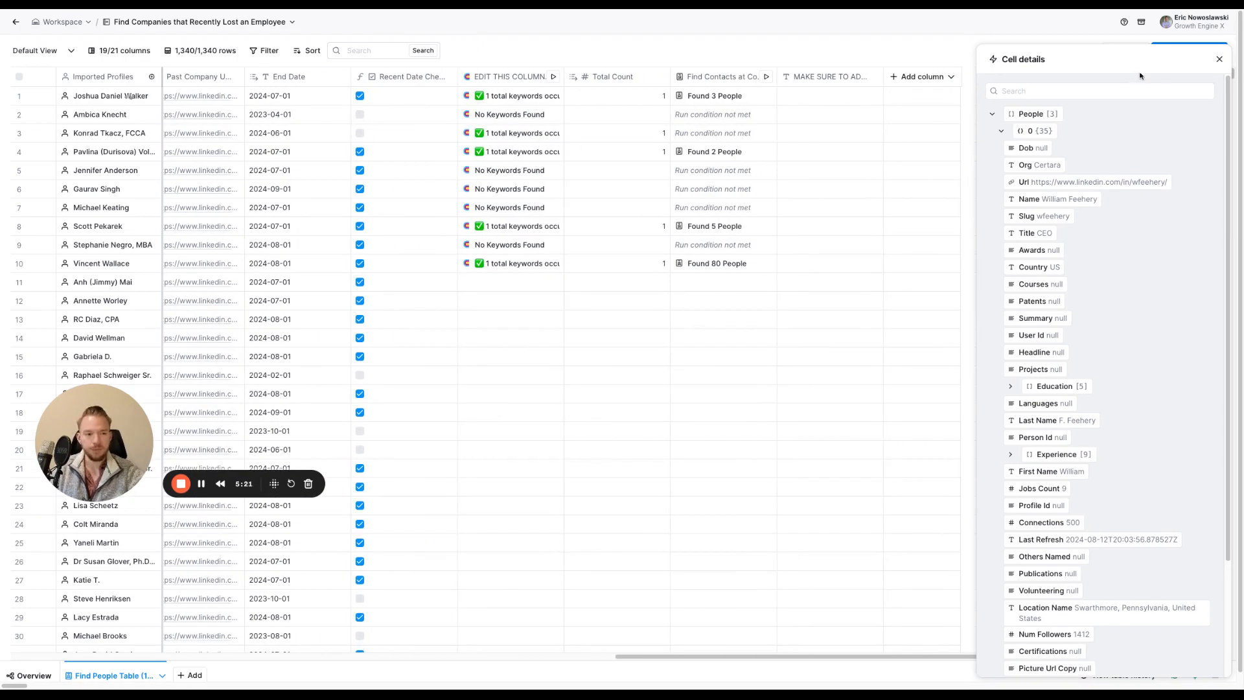
click(1220, 59)
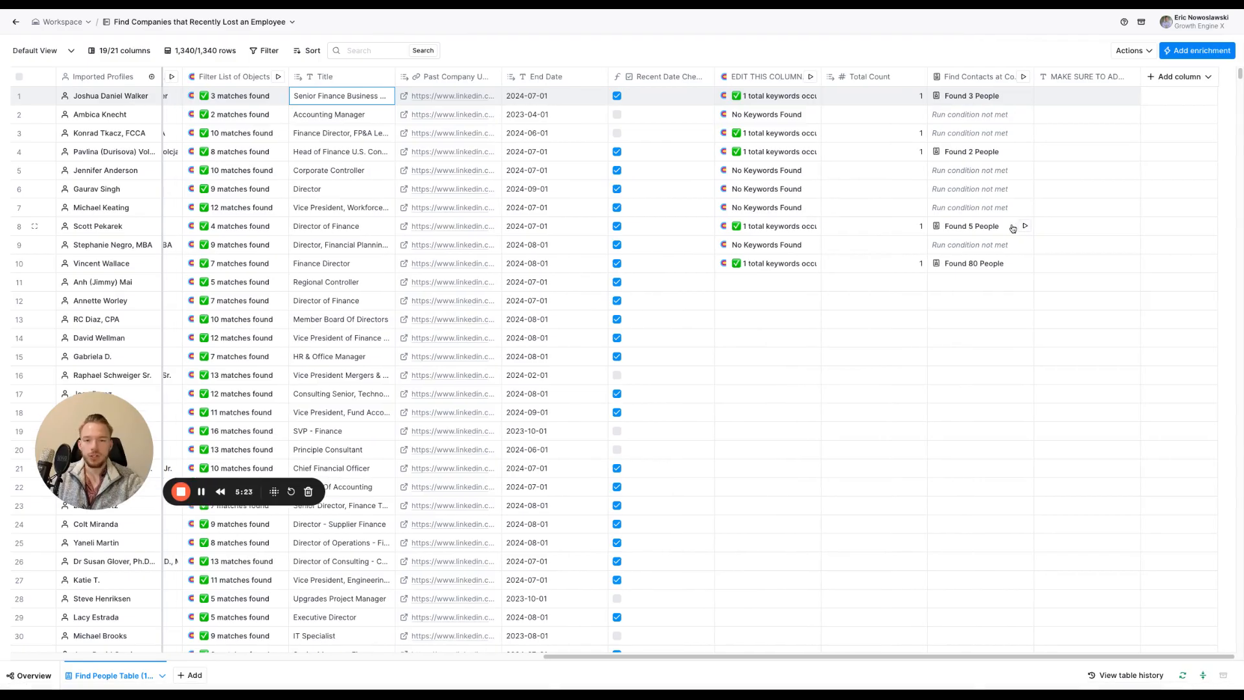